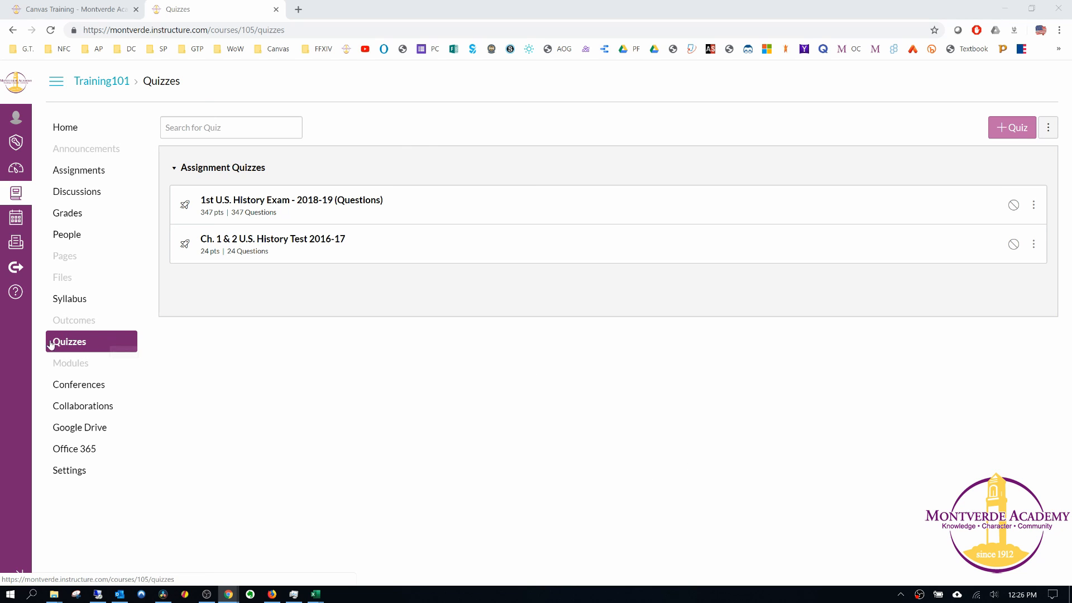
Create a new quiz in the Training101 course.
{"action": "left_click", "coordinate": [1013, 129]}
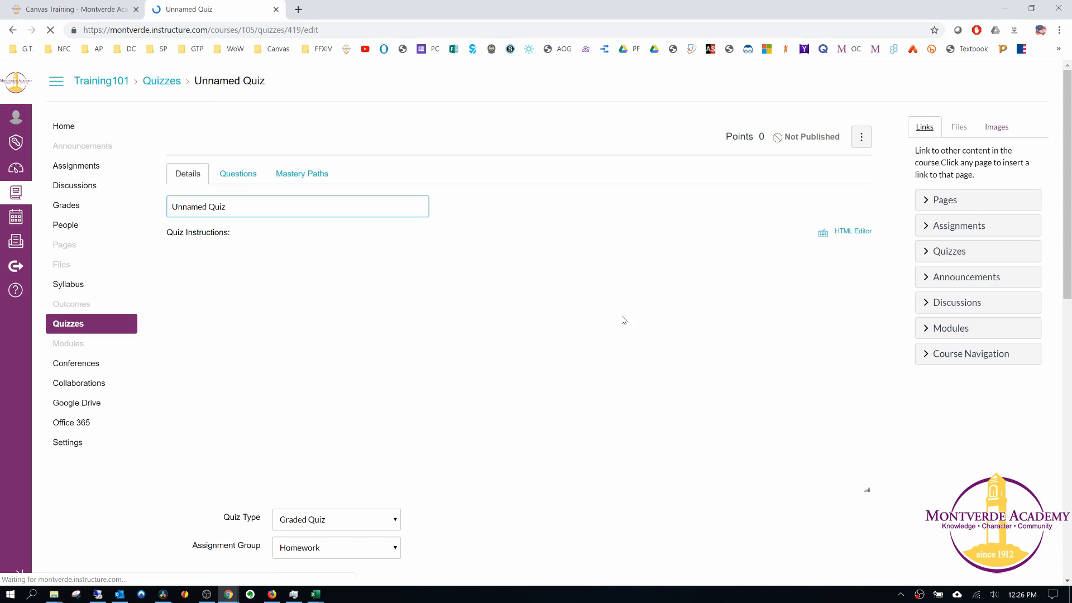
{"action": "scroll", "coordinate": [455, 260], "scroll_direction": "down", "scroll_amount": 2}
{"action": "scroll", "coordinate": [455, 260], "scroll_direction": "up", "scroll_amount": 2}
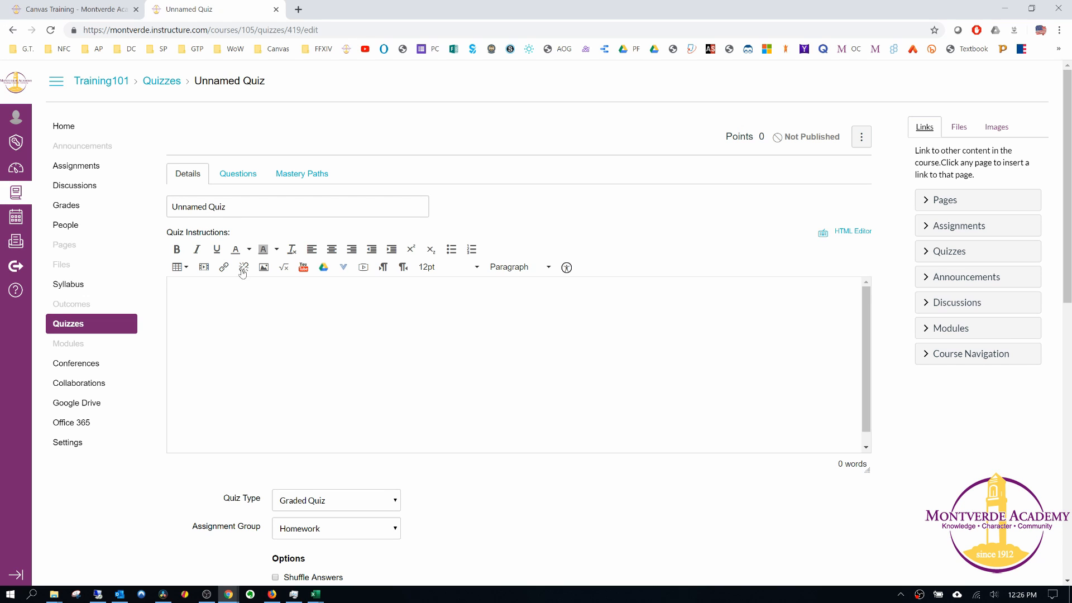
Choose Graded Quiz as the quiz type and set the assignment group to Quizzes.
{"action": "scroll", "coordinate": [513, 365], "scroll_direction": "down", "scroll_amount": 1}
{"action": "scroll", "coordinate": [561, 415], "scroll_direction": "down", "scroll_amount": 4}
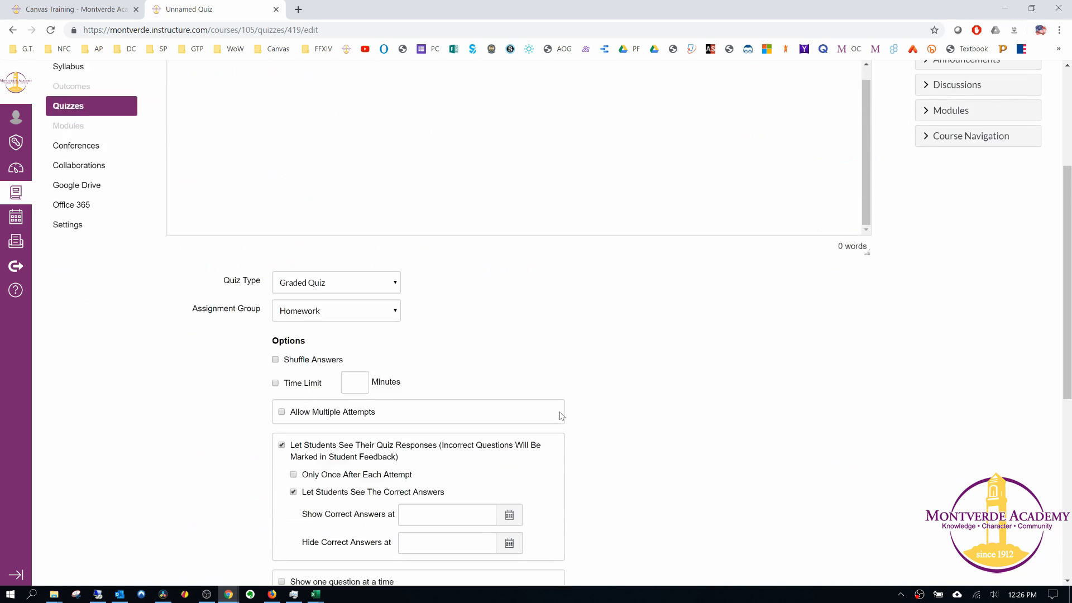
{"action": "scroll", "coordinate": [560, 416], "scroll_direction": "down", "scroll_amount": 1}
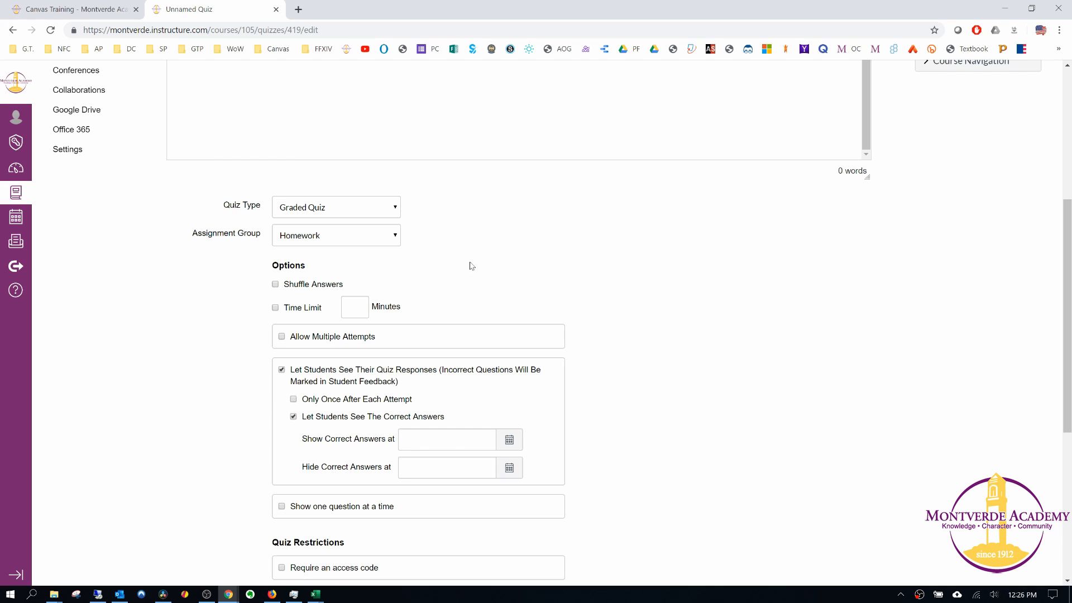
{"action": "left_click", "coordinate": [322, 211]}
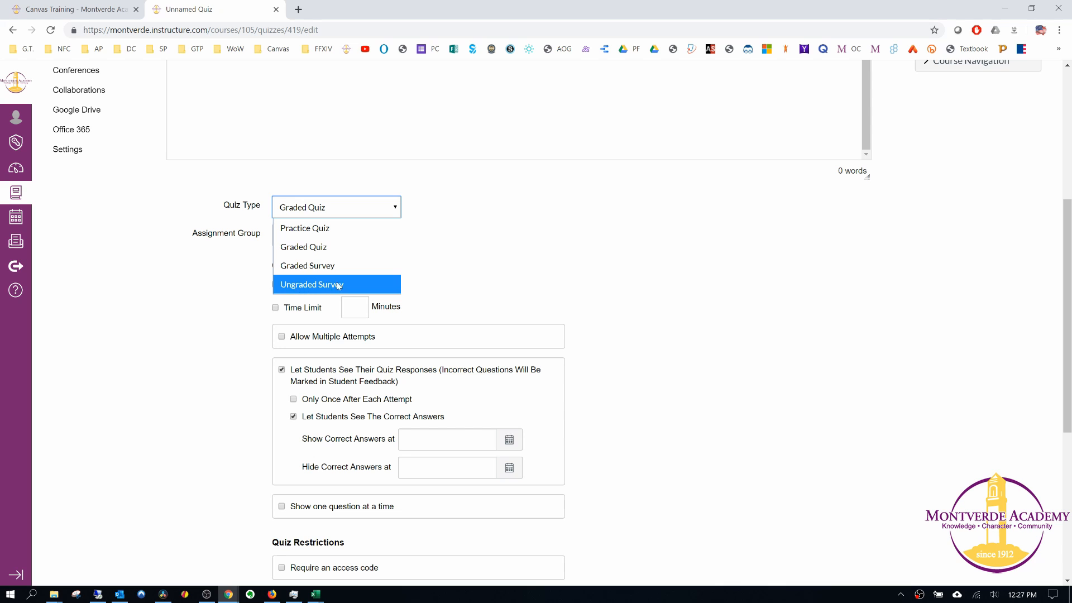
{"action": "left_click", "coordinate": [334, 252]}
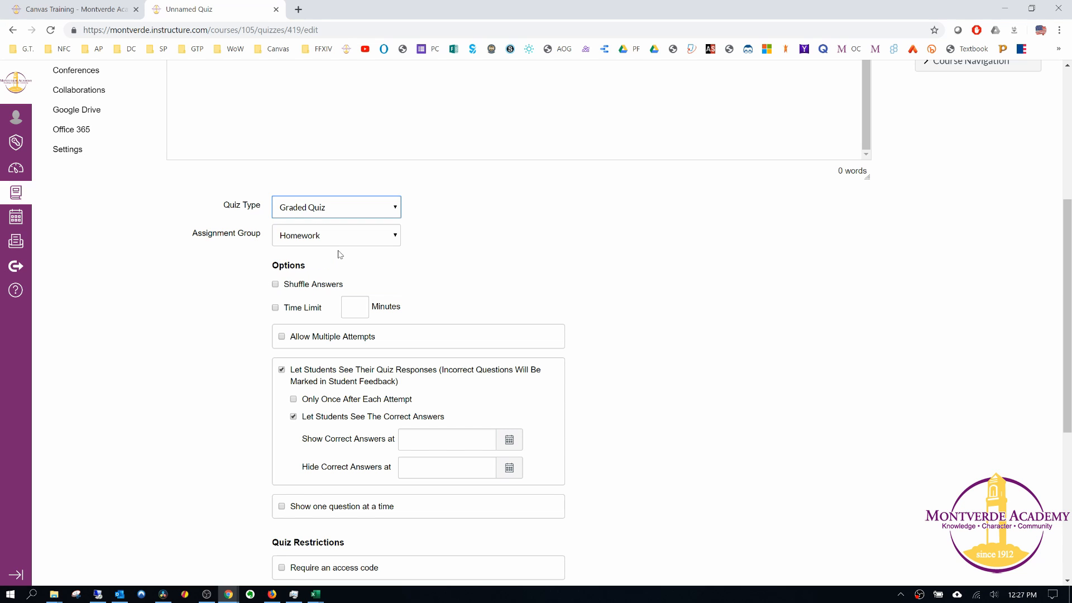
{"action": "left_click", "coordinate": [325, 238]}
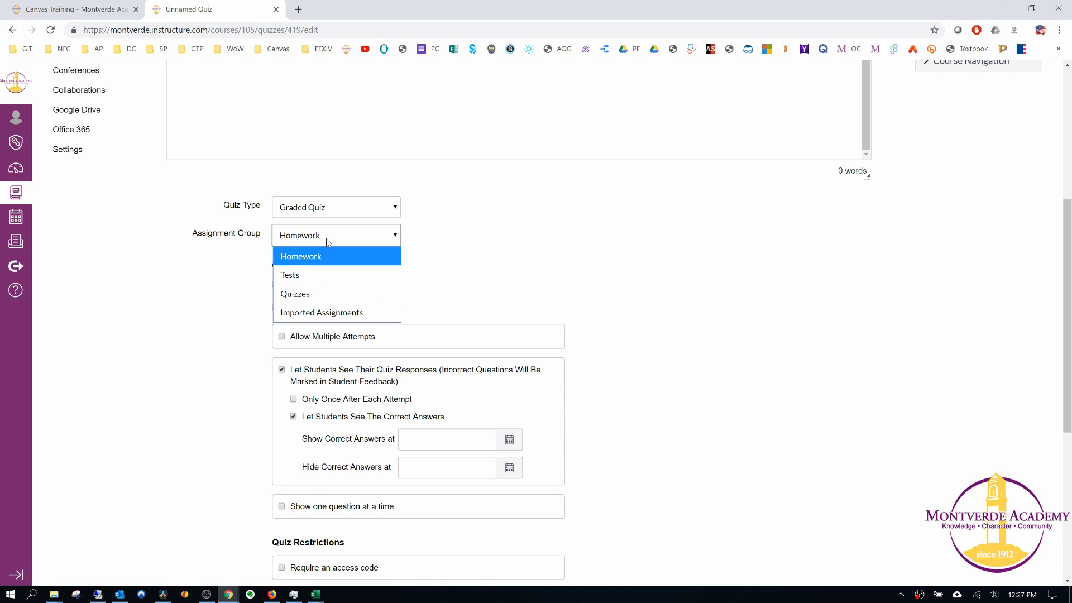
{"action": "left_click", "coordinate": [301, 296]}
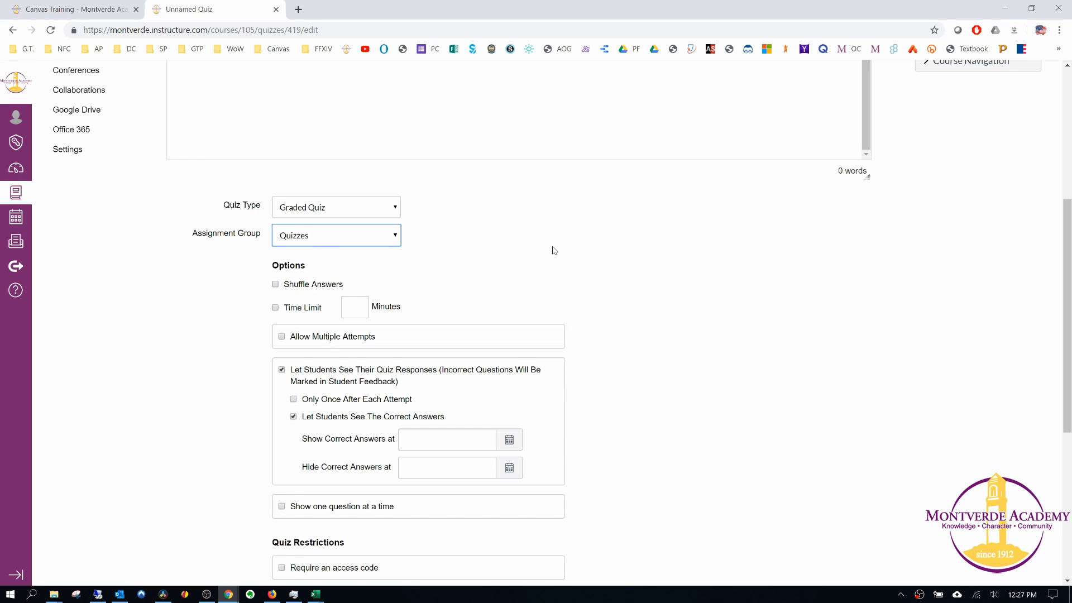
Try the Shuffle Answers option, switching it on and back off.
{"action": "scroll", "coordinate": [558, 268], "scroll_direction": "down", "scroll_amount": 2}
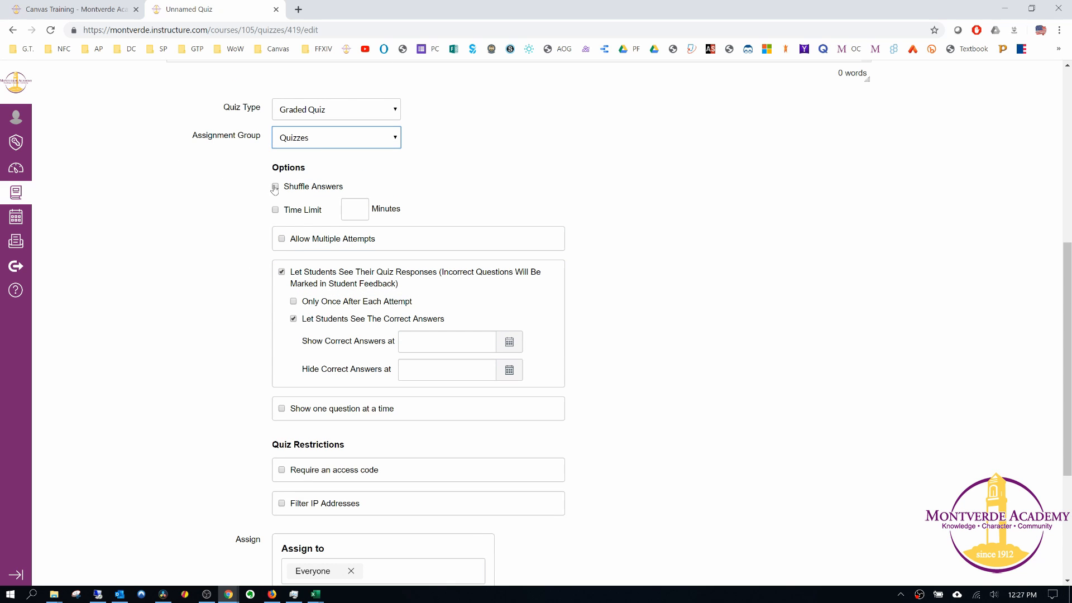
{"action": "left_click", "coordinate": [274, 188]}
{"action": "left_click", "coordinate": [275, 188]}
{"action": "scroll", "coordinate": [614, 292], "scroll_direction": "up", "scroll_amount": 5}
{"action": "scroll", "coordinate": [609, 313], "scroll_direction": "down", "scroll_amount": 4}
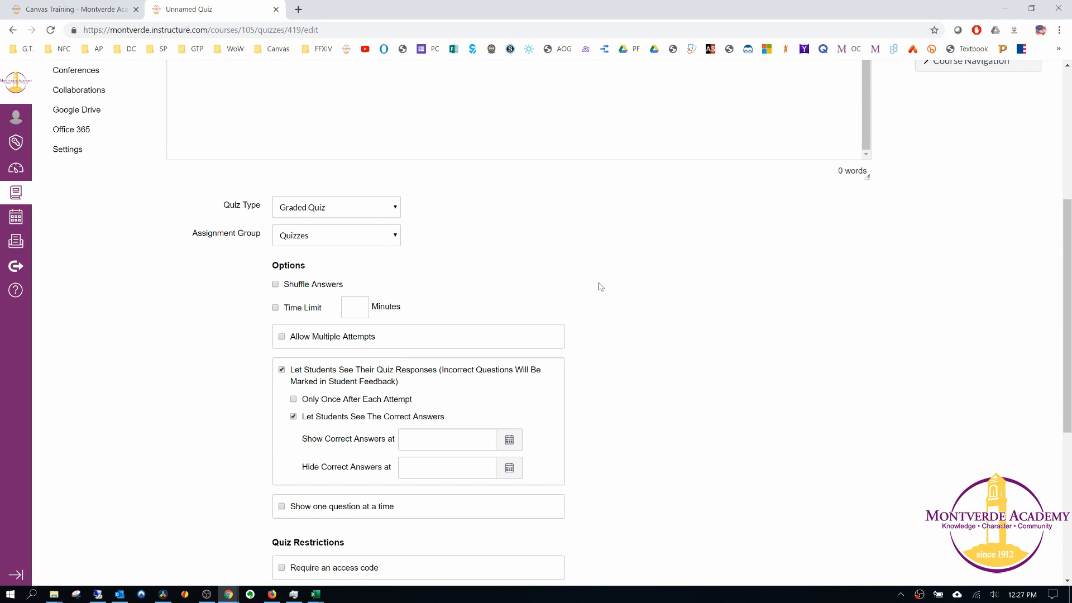
{"action": "scroll", "coordinate": [601, 321], "scroll_direction": "up", "scroll_amount": 5}
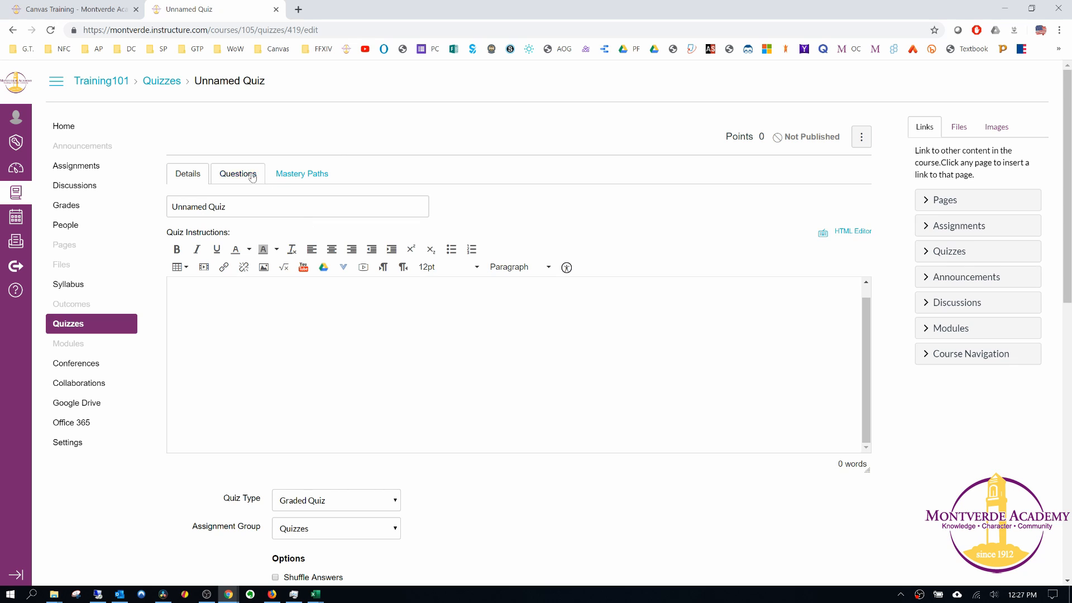
{"action": "scroll", "coordinate": [495, 335], "scroll_direction": "down", "scroll_amount": 5}
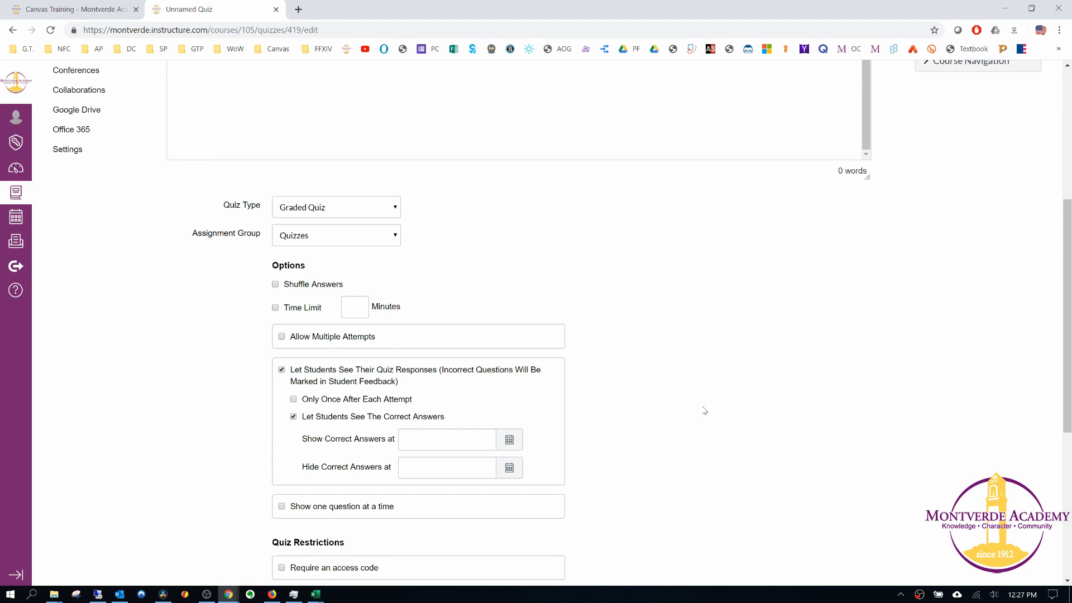
{"action": "scroll", "coordinate": [748, 426], "scroll_direction": "down", "scroll_amount": 2}
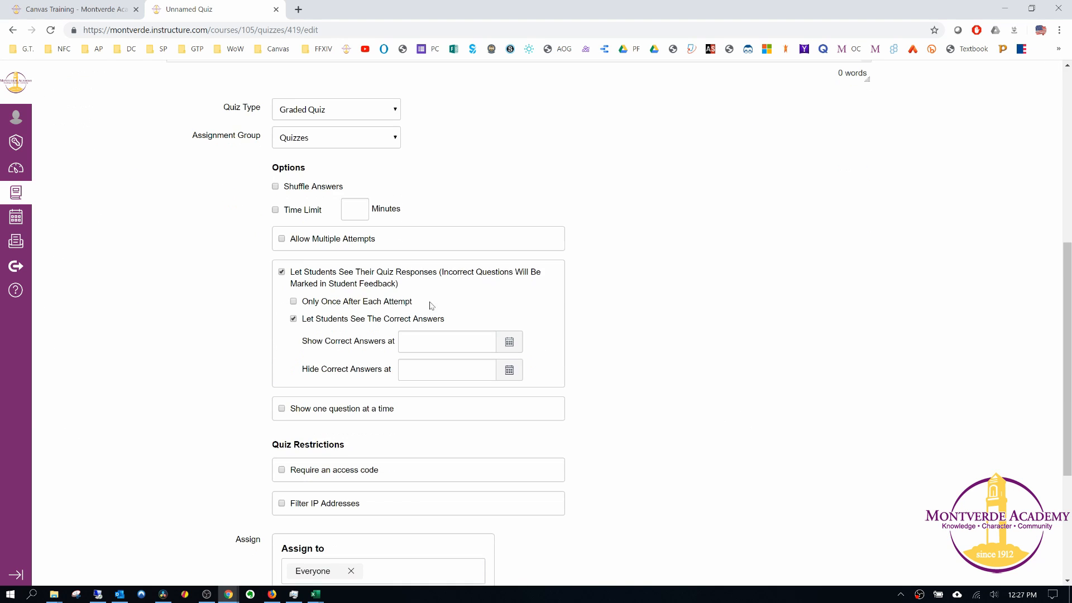
Try the Time Limit and Allow Multiple Attempts options, switching each on and back off.
{"action": "left_click", "coordinate": [274, 210]}
{"action": "left_click", "coordinate": [270, 216]}
{"action": "left_click", "coordinate": [275, 210]}
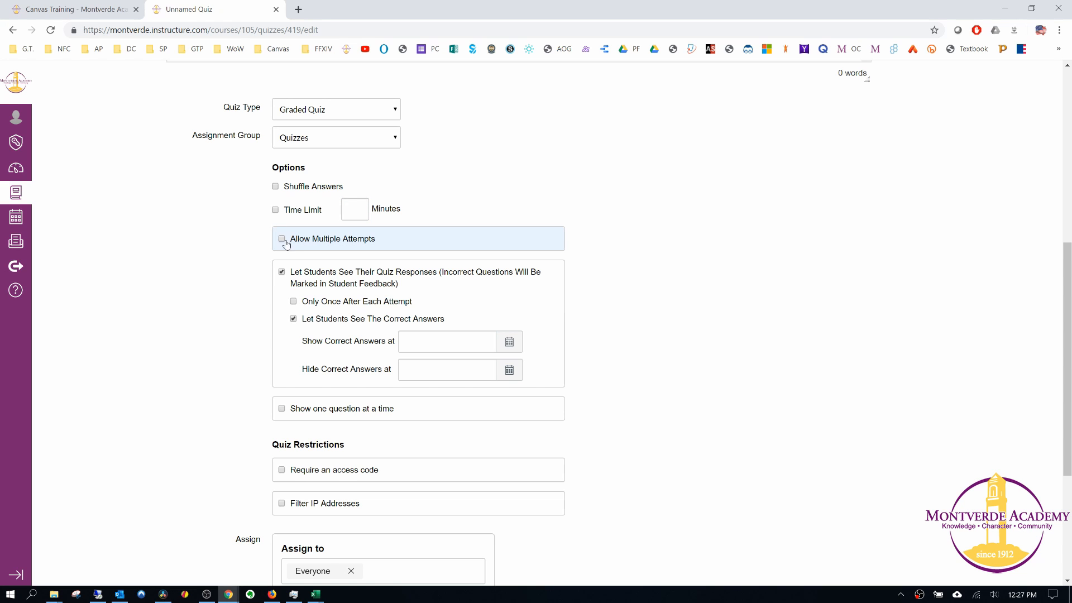
{"action": "left_click", "coordinate": [282, 240]}
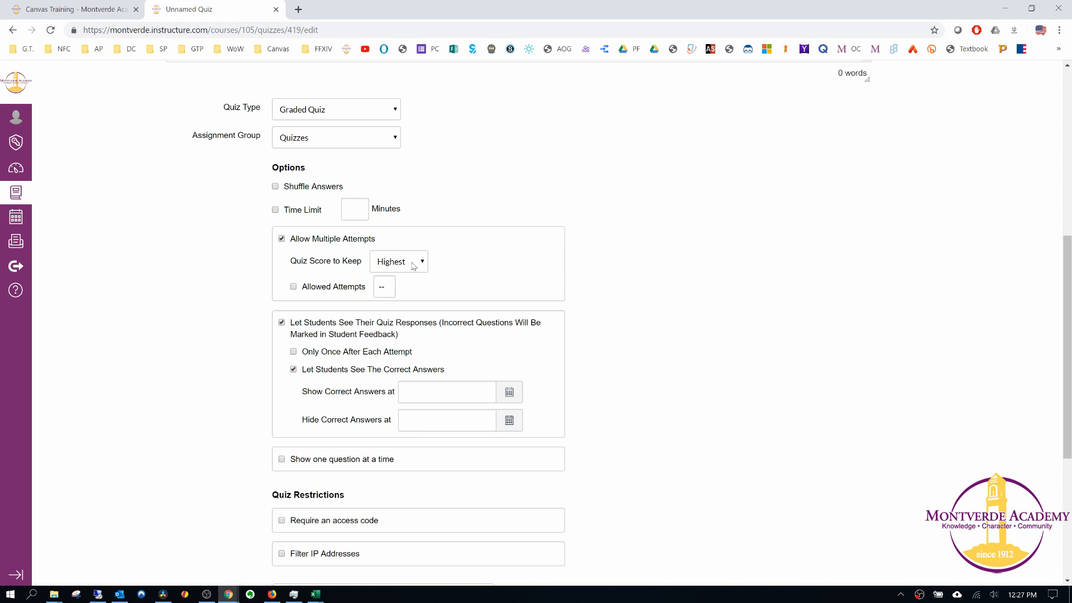
{"action": "left_click", "coordinate": [281, 240]}
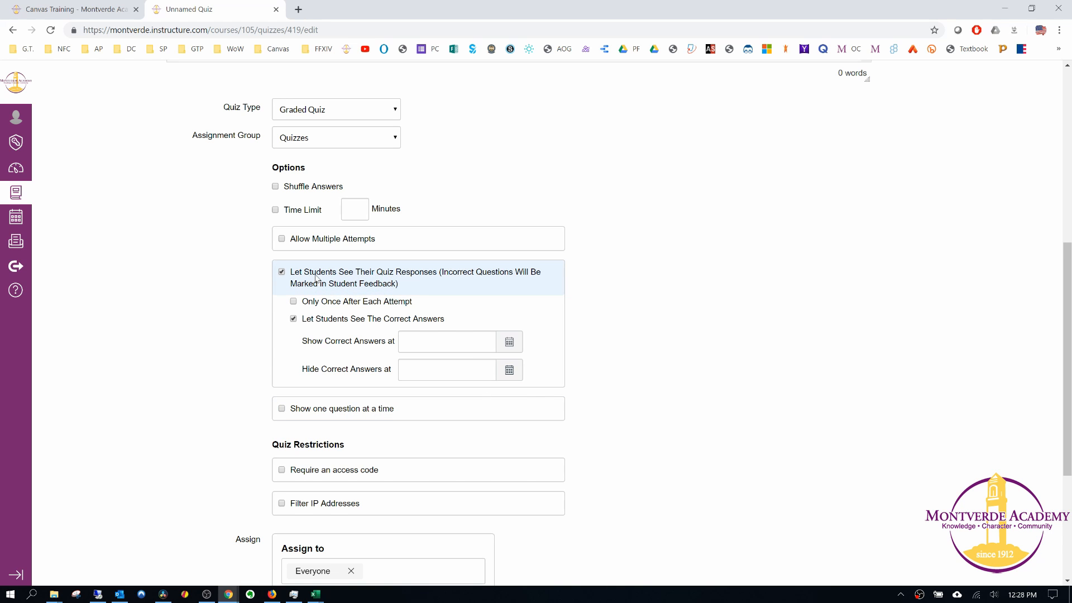
Disable letting students see their quiz responses, and switch showing one question at a time on and back off.
{"action": "left_click", "coordinate": [282, 271]}
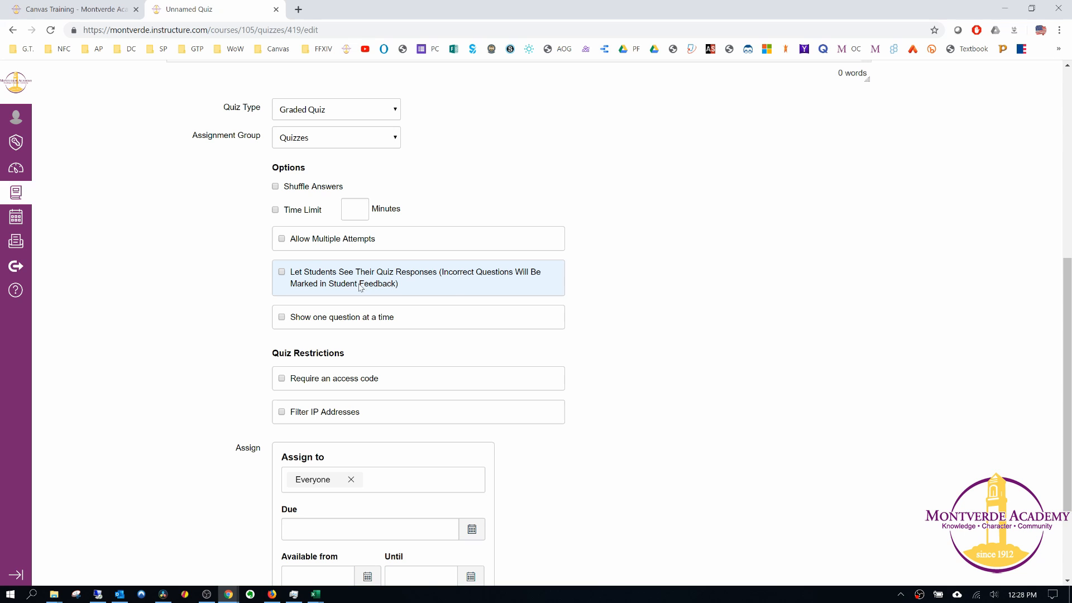
{"action": "left_click", "coordinate": [281, 317]}
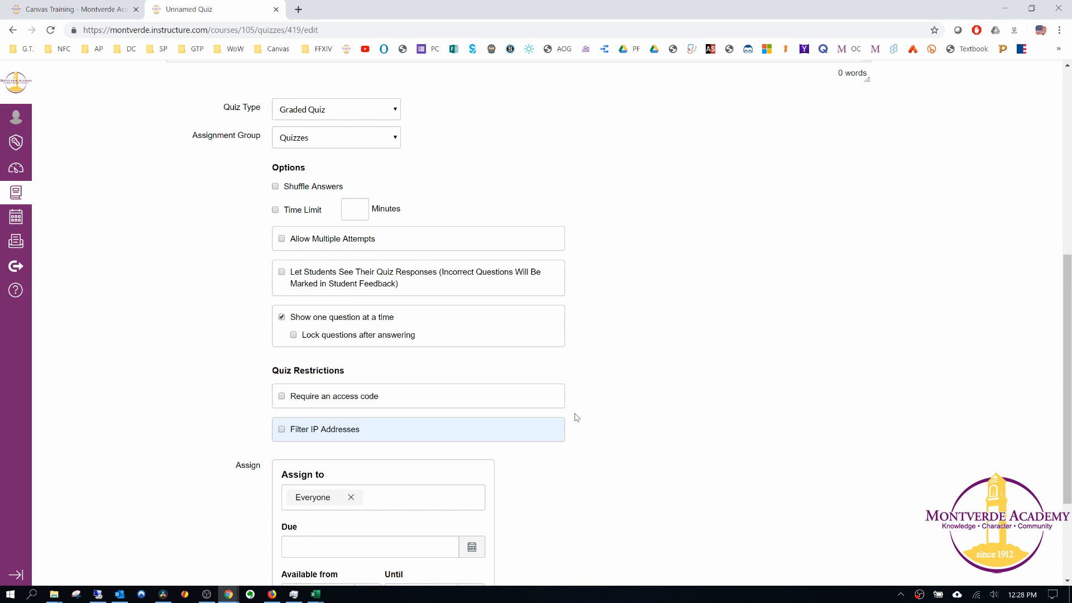
{"action": "left_click", "coordinate": [281, 317]}
Examine the quiz restrictions, the assignment and availability date settings, and the quiz's published status.
{"action": "scroll", "coordinate": [220, 338], "scroll_direction": "down", "scroll_amount": 2}
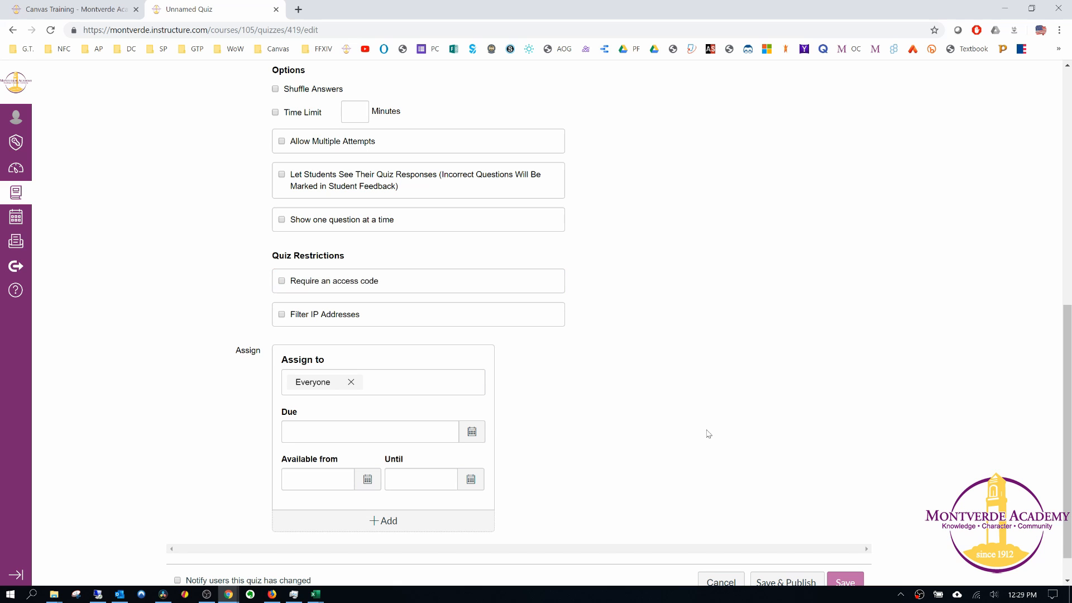
{"action": "scroll", "coordinate": [344, 336], "scroll_direction": "down", "scroll_amount": 1}
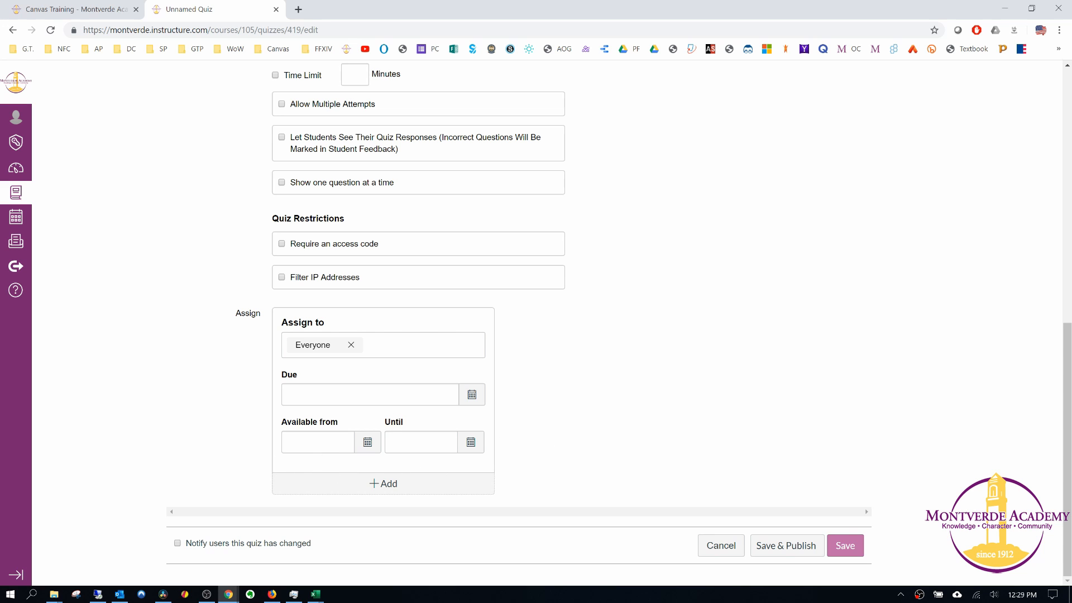
{"action": "scroll", "coordinate": [847, 242], "scroll_direction": "up", "scroll_amount": 20}
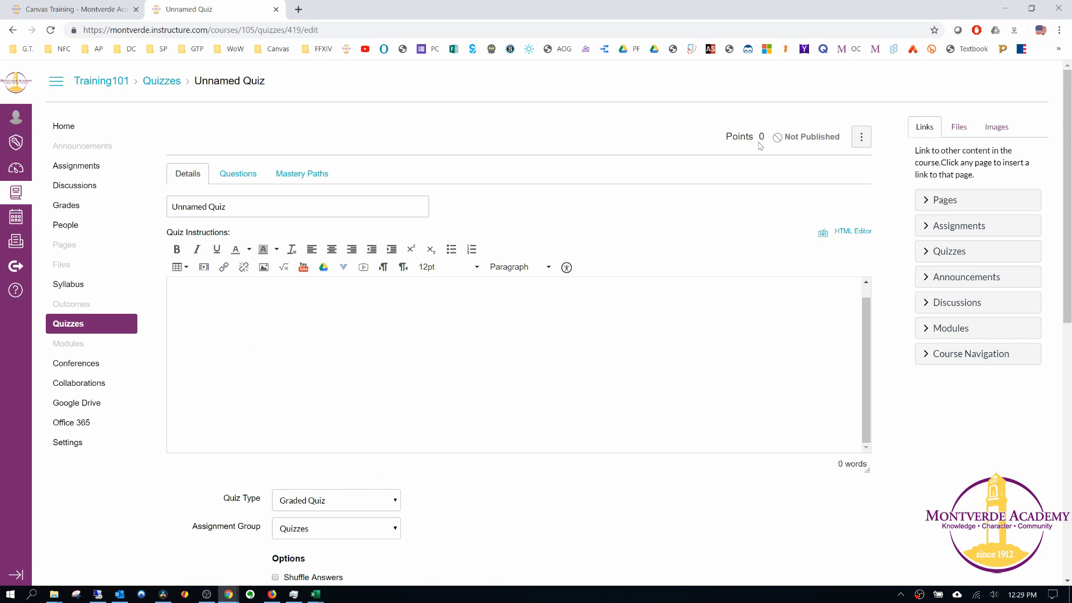
{"action": "scroll", "coordinate": [700, 197], "scroll_direction": "down", "scroll_amount": 10}
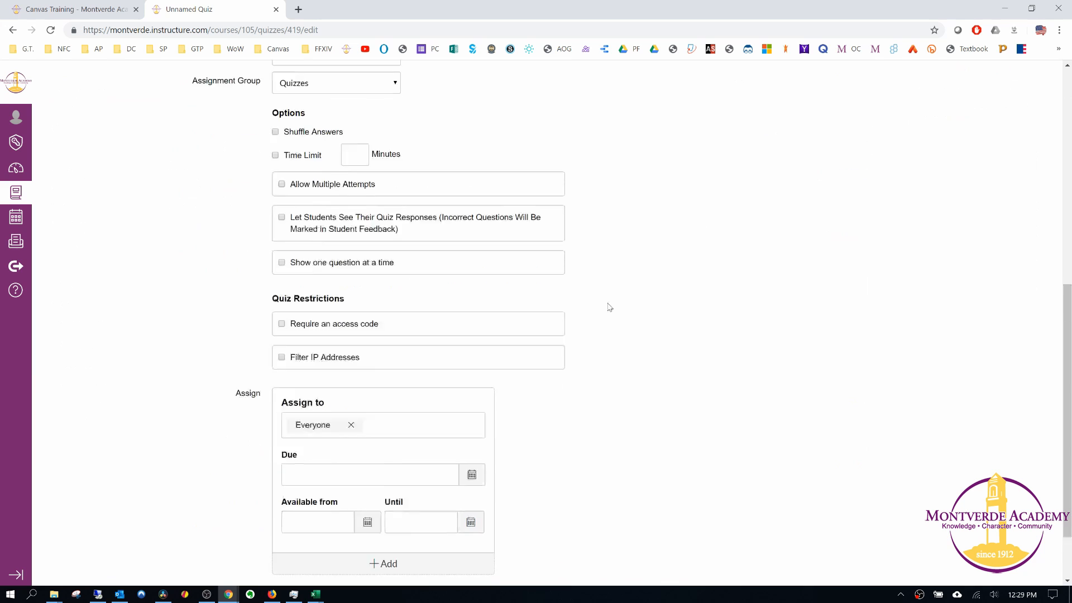
{"action": "scroll", "coordinate": [566, 383], "scroll_direction": "up", "scroll_amount": 10}
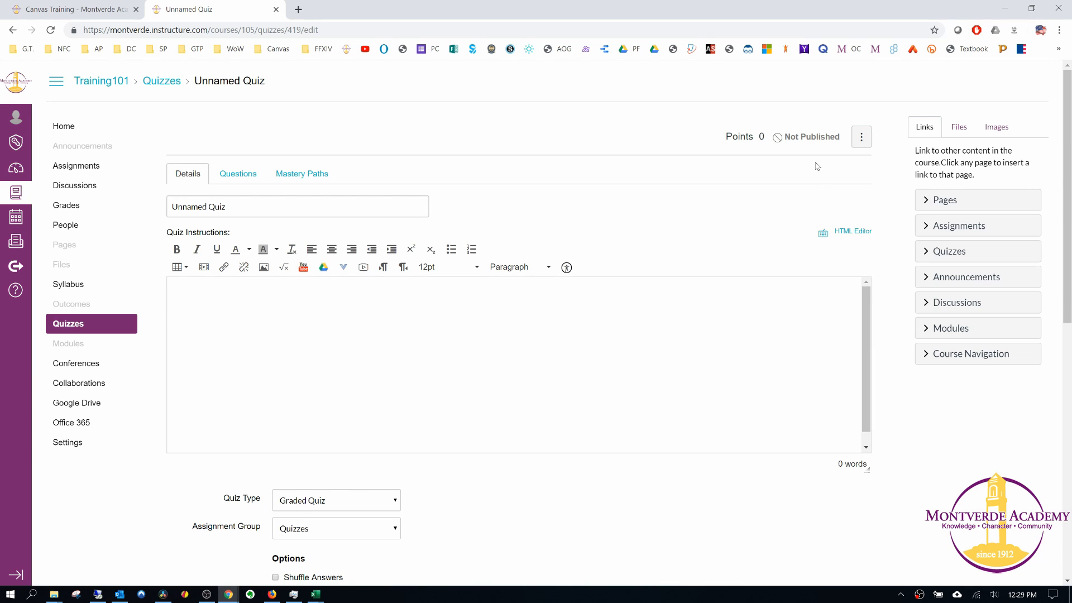
{"action": "scroll", "coordinate": [641, 313], "scroll_direction": "down", "scroll_amount": 5}
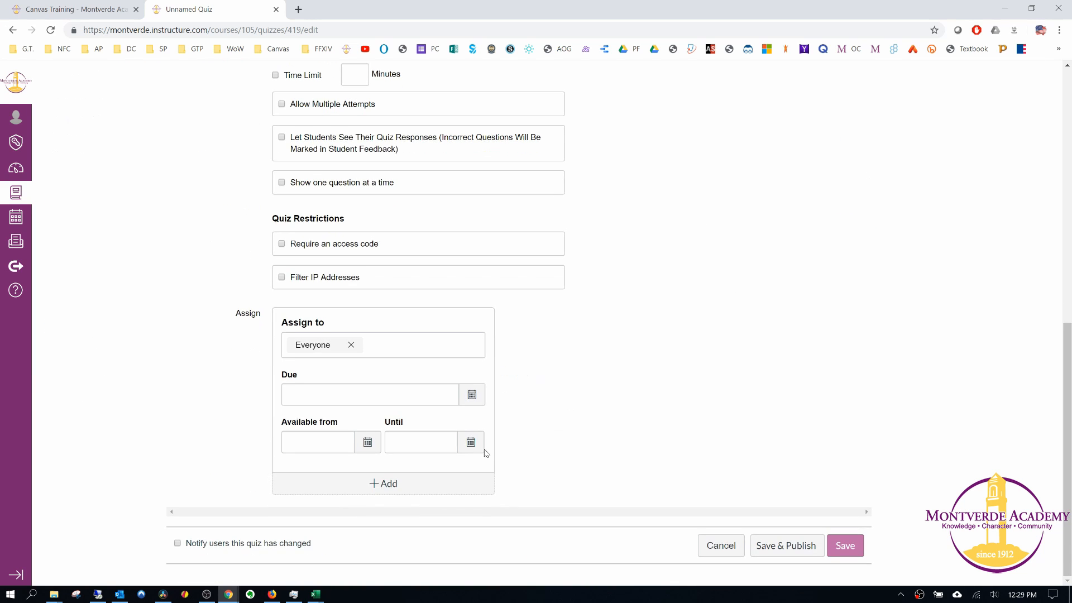
{"action": "scroll", "coordinate": [641, 313], "scroll_direction": "up", "scroll_amount": 1}
{"action": "scroll", "coordinate": [655, 347], "scroll_direction": "down", "scroll_amount": 5}
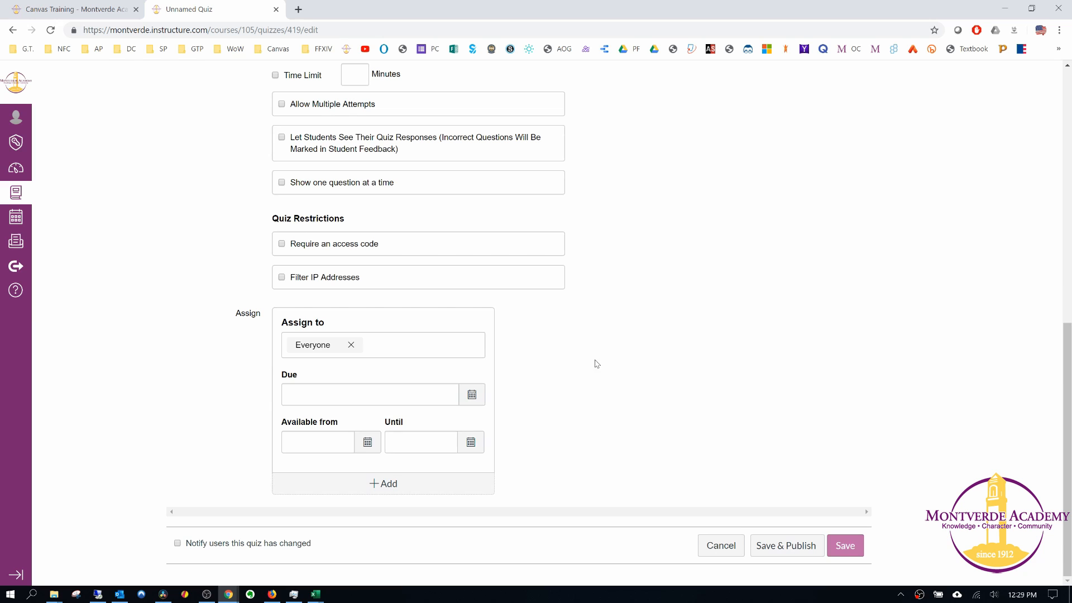
{"action": "left_click", "coordinate": [367, 441]}
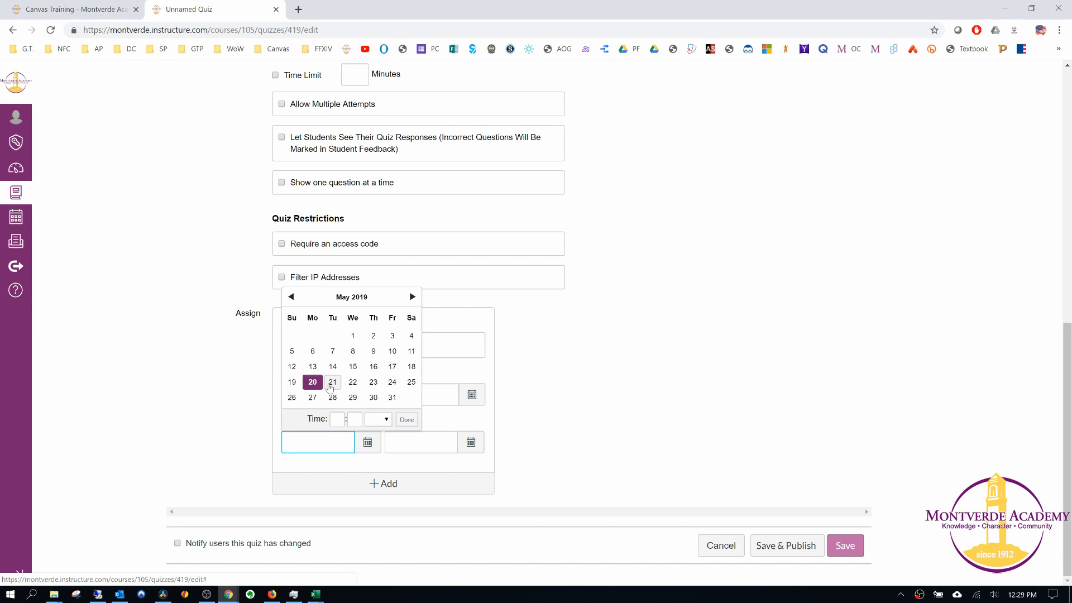
{"action": "left_click", "coordinate": [678, 371]}
{"action": "scroll", "coordinate": [385, 505], "scroll_direction": "up", "scroll_amount": 3}
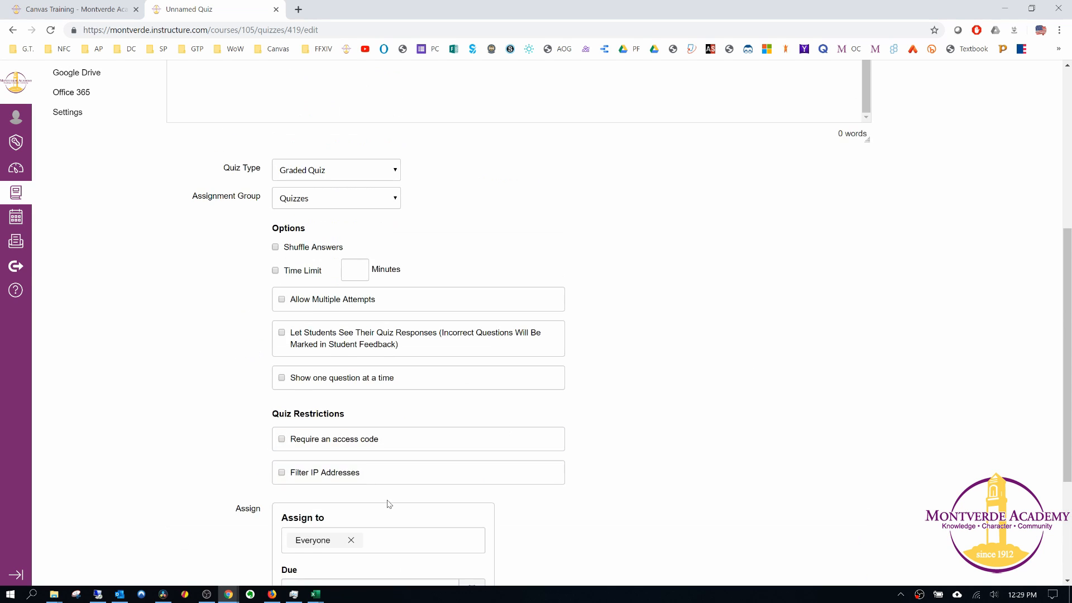
{"action": "scroll", "coordinate": [370, 481], "scroll_direction": "down", "scroll_amount": 3}
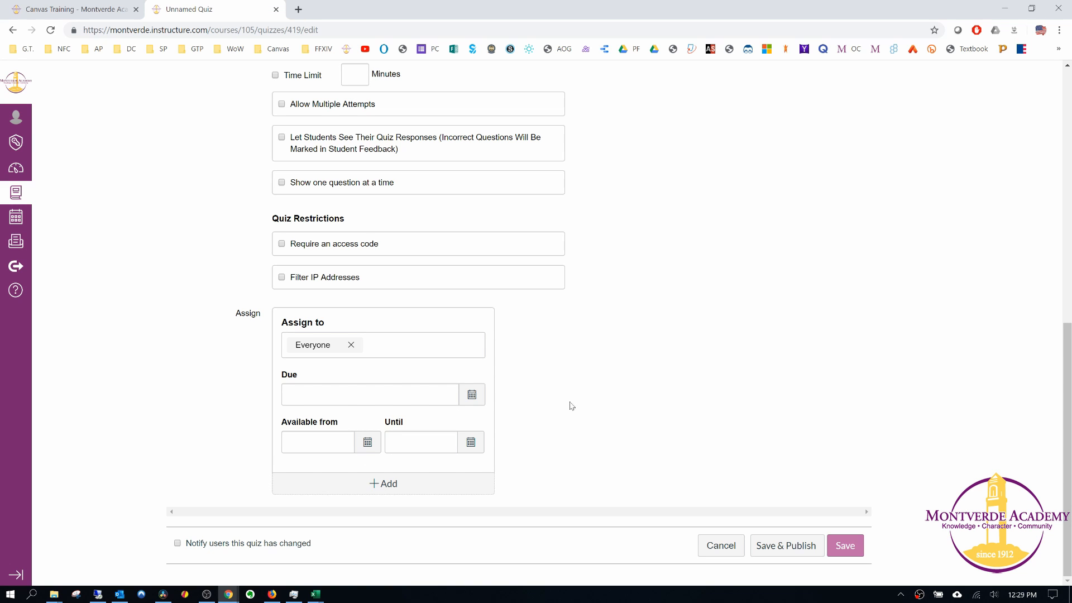
{"action": "scroll", "coordinate": [869, 355], "scroll_direction": "up", "scroll_amount": 9}
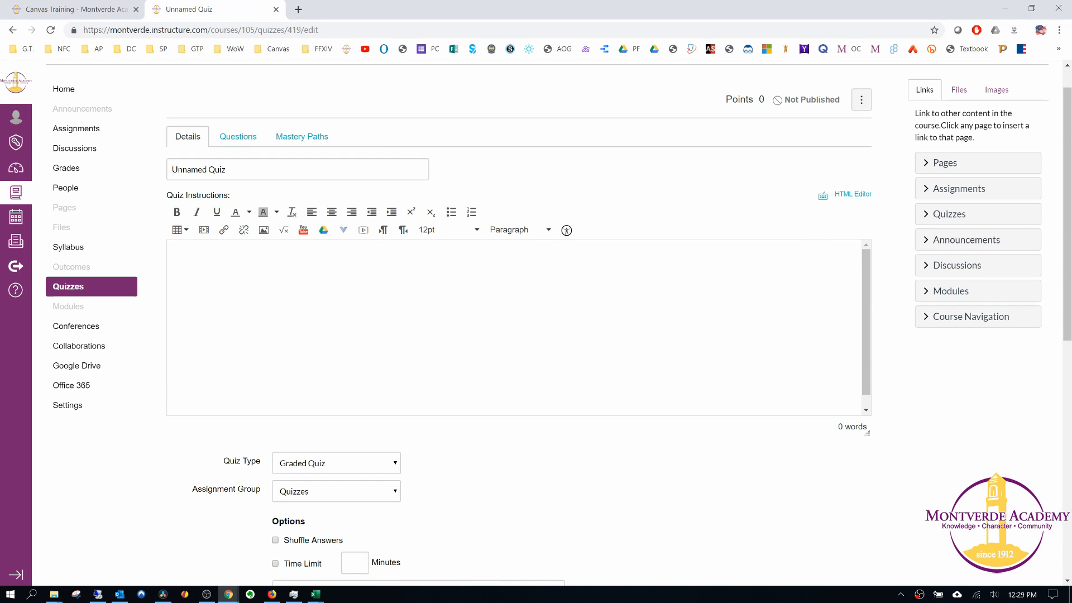
{"action": "scroll", "coordinate": [623, 420], "scroll_direction": "down", "scroll_amount": 9}
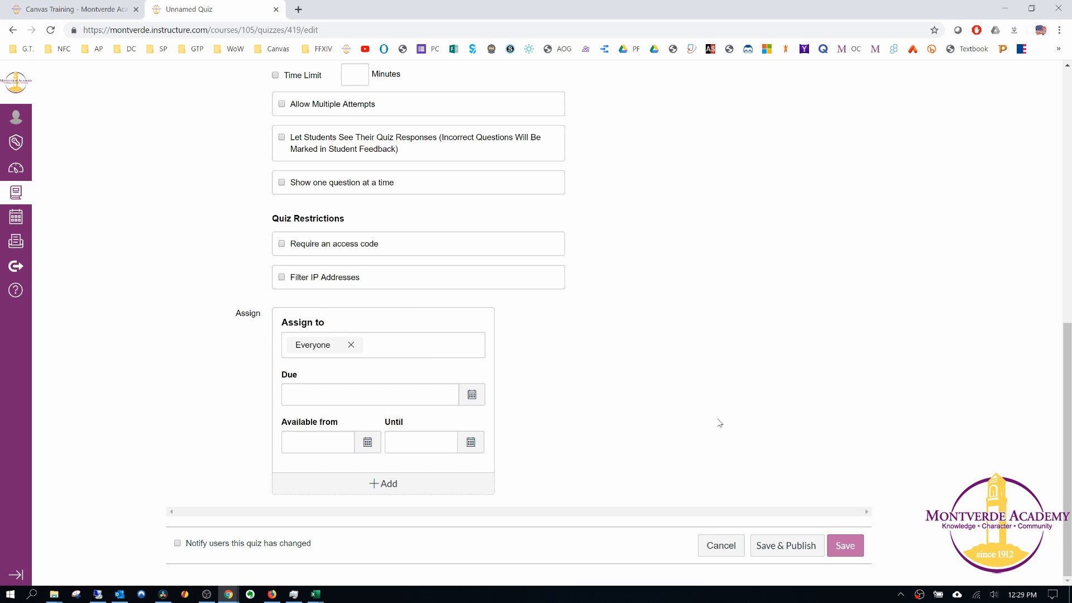
{"action": "scroll", "coordinate": [725, 413], "scroll_direction": "up", "scroll_amount": 10}
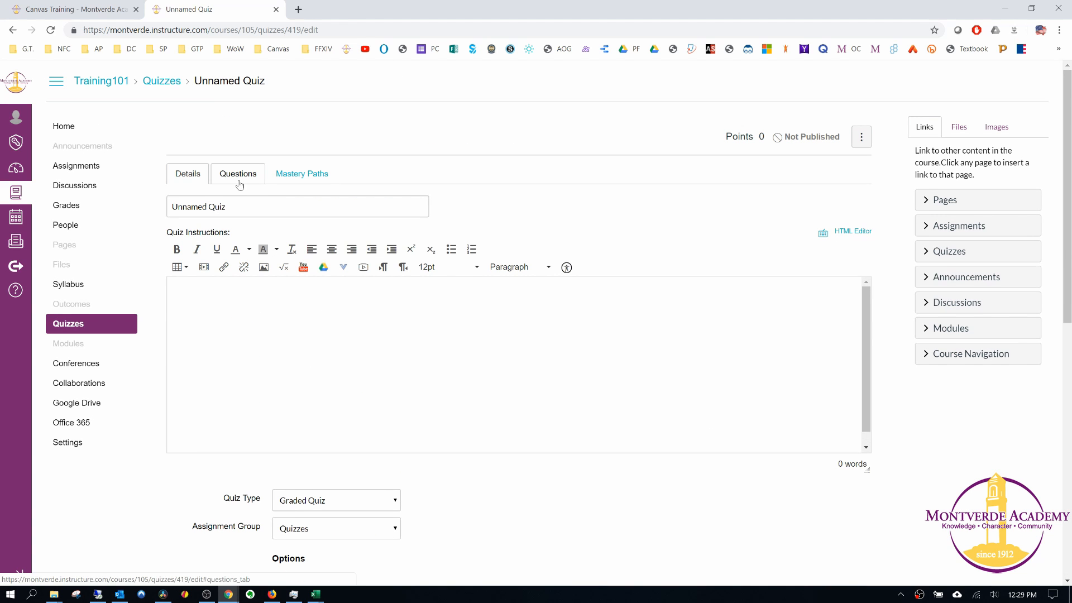
Show the quiz's questions section and check which additional quiz options are available.
{"action": "left_click", "coordinate": [239, 181]}
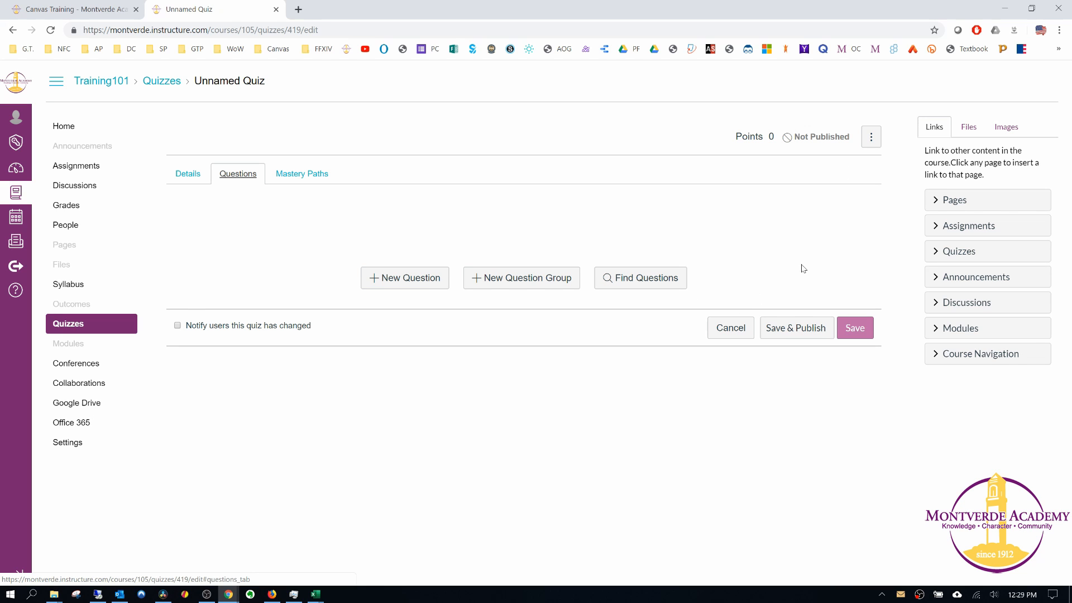
{"action": "left_click", "coordinate": [875, 140]}
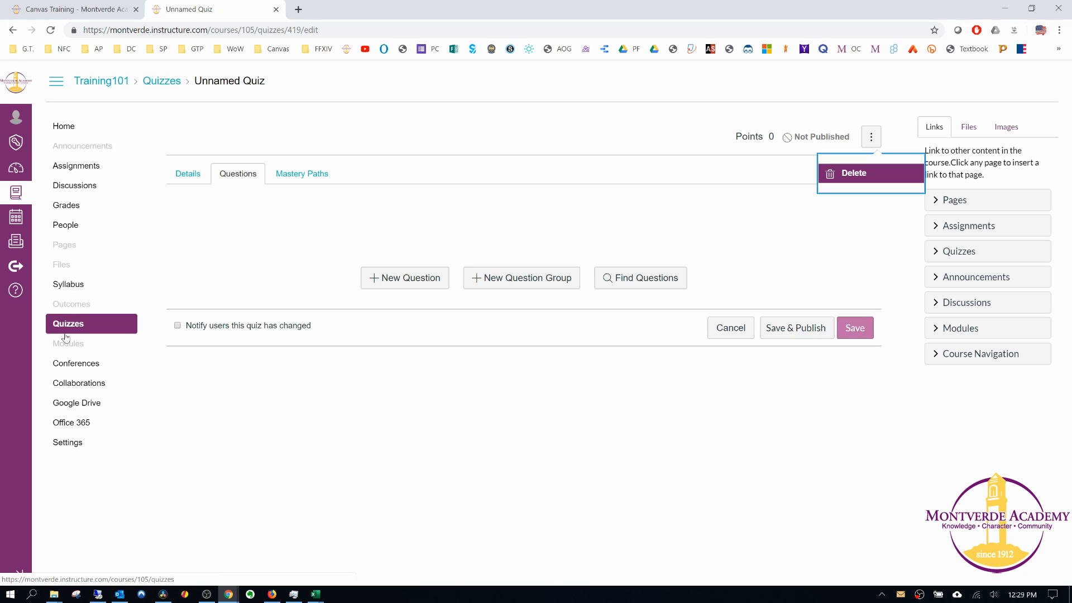
{"action": "left_click", "coordinate": [429, 216]}
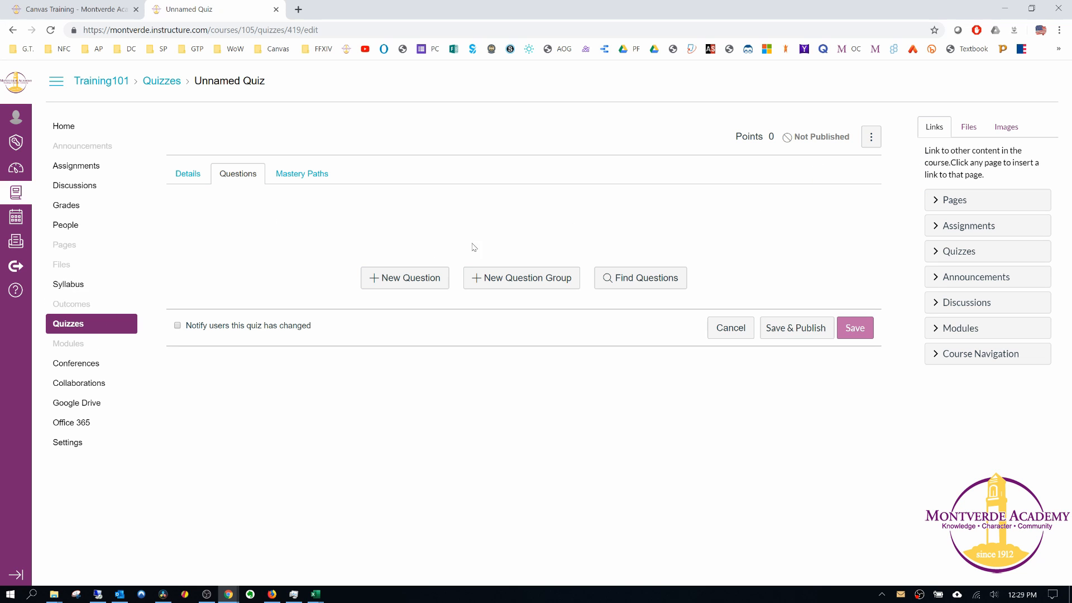
Start a new Multiple Choice question and review the available question types and answer fields.
{"action": "left_click", "coordinate": [410, 281]}
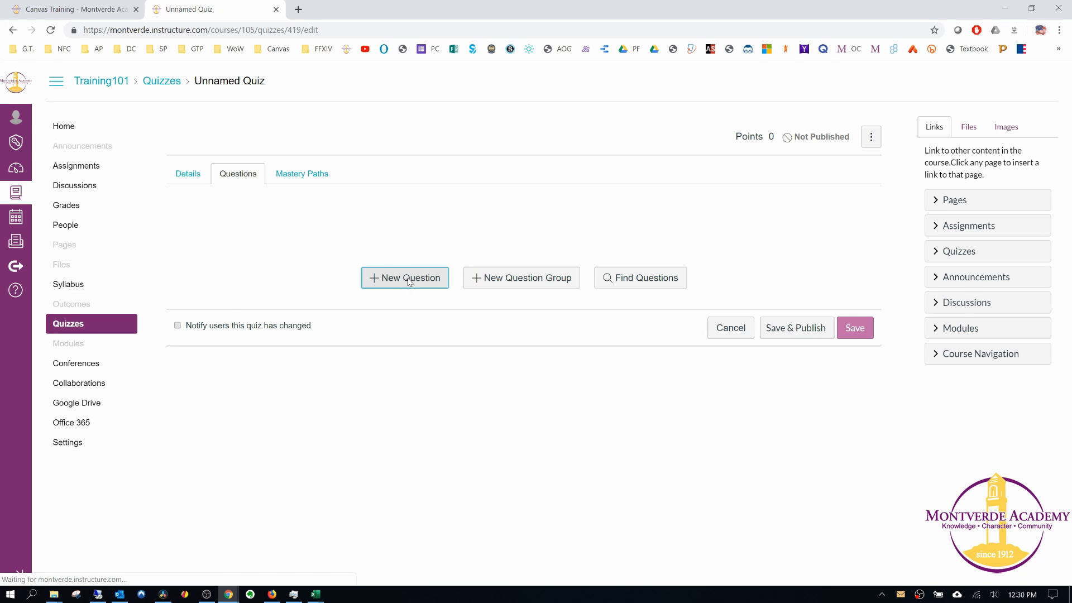
{"action": "left_click", "coordinate": [380, 222]}
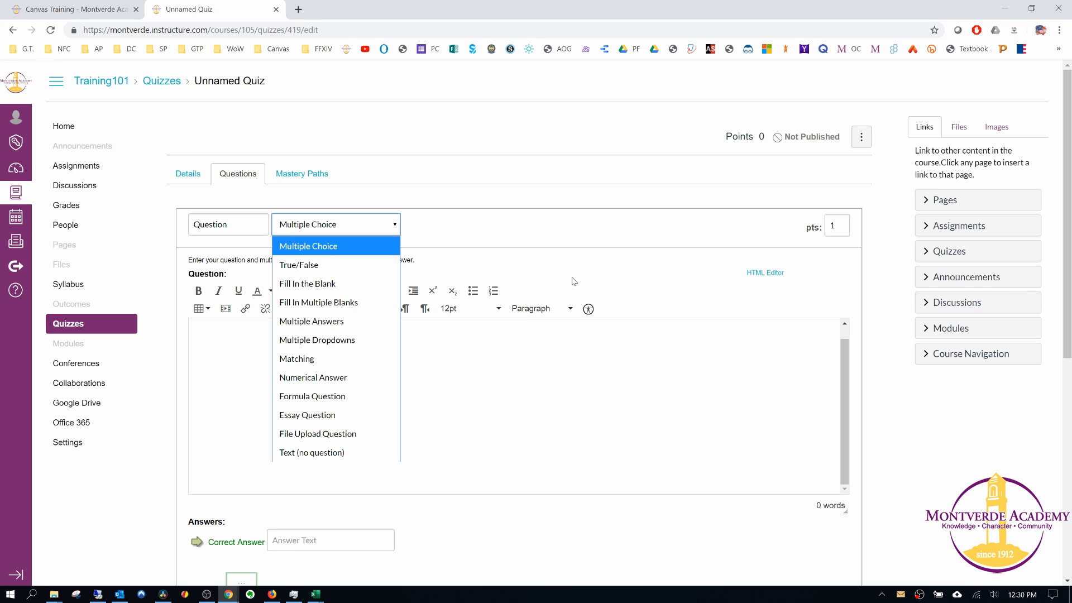
{"action": "left_click", "coordinate": [658, 255]}
{"action": "scroll", "coordinate": [353, 428], "scroll_direction": "down", "scroll_amount": 4}
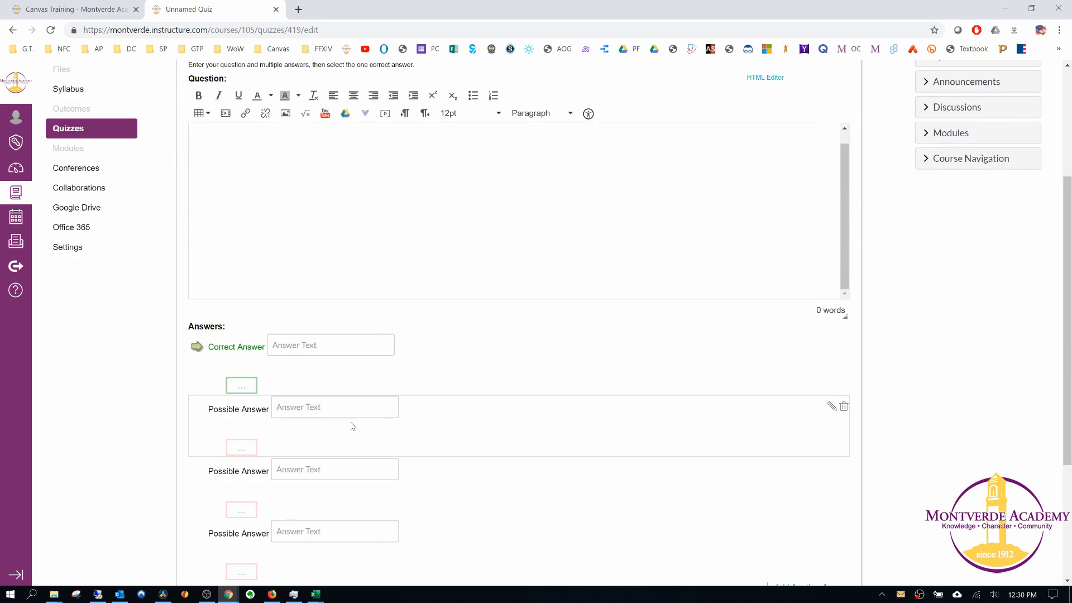
{"action": "scroll", "coordinate": [353, 357], "scroll_direction": "up", "scroll_amount": 4}
{"action": "scroll", "coordinate": [391, 391], "scroll_direction": "down", "scroll_amount": 5}
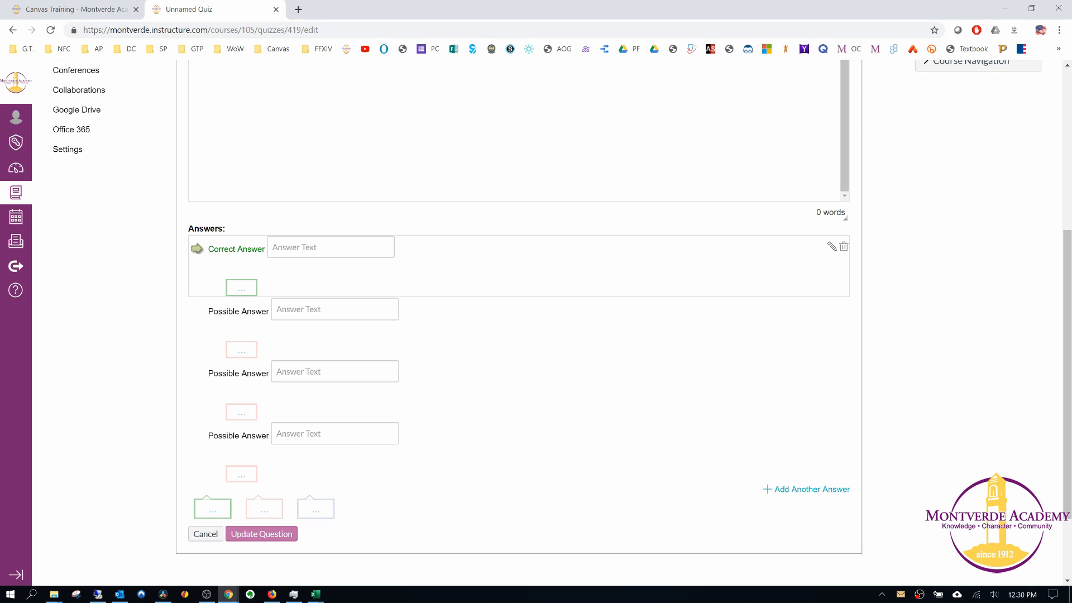
Open the comment editor for the first incorrect answer, look it over and close it without entering a comment.
{"action": "left_click", "coordinate": [241, 352]}
{"action": "scroll", "coordinate": [638, 370], "scroll_direction": "down", "scroll_amount": 5}
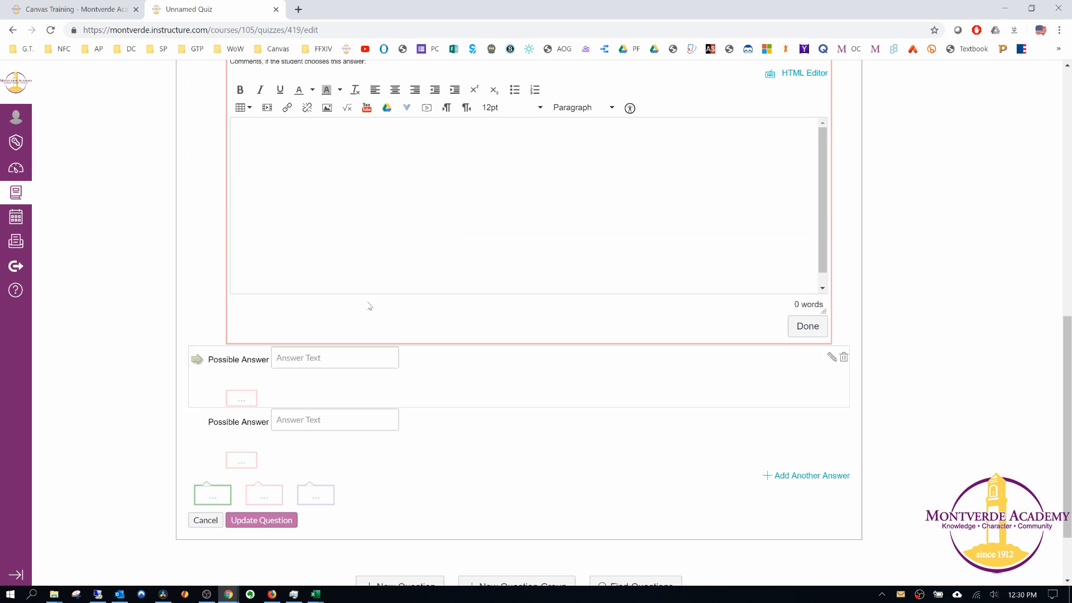
{"action": "scroll", "coordinate": [368, 306], "scroll_direction": "up", "scroll_amount": 2}
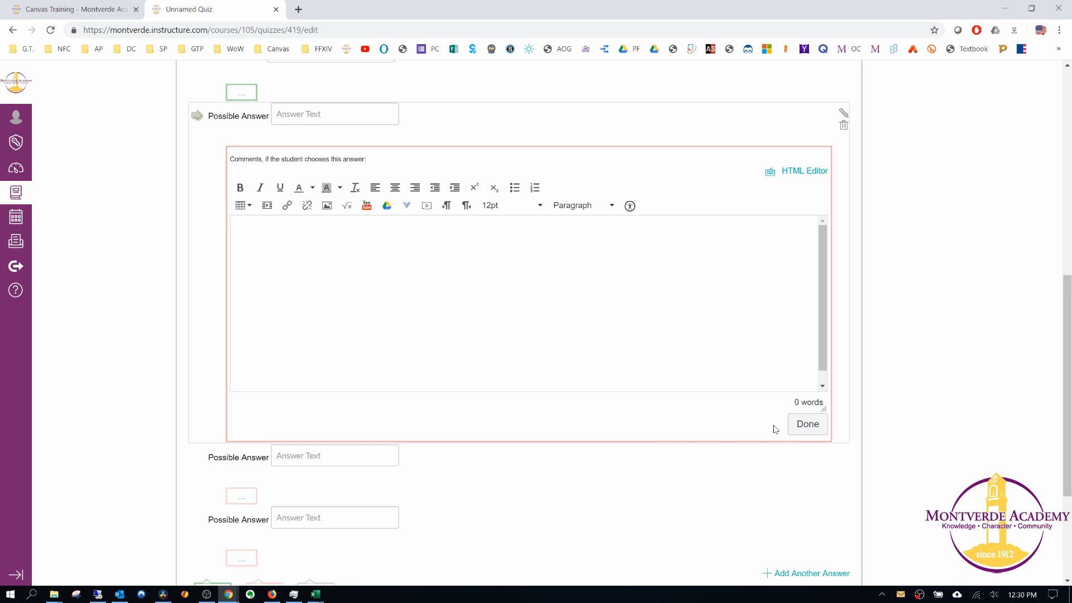
{"action": "left_click", "coordinate": [807, 423]}
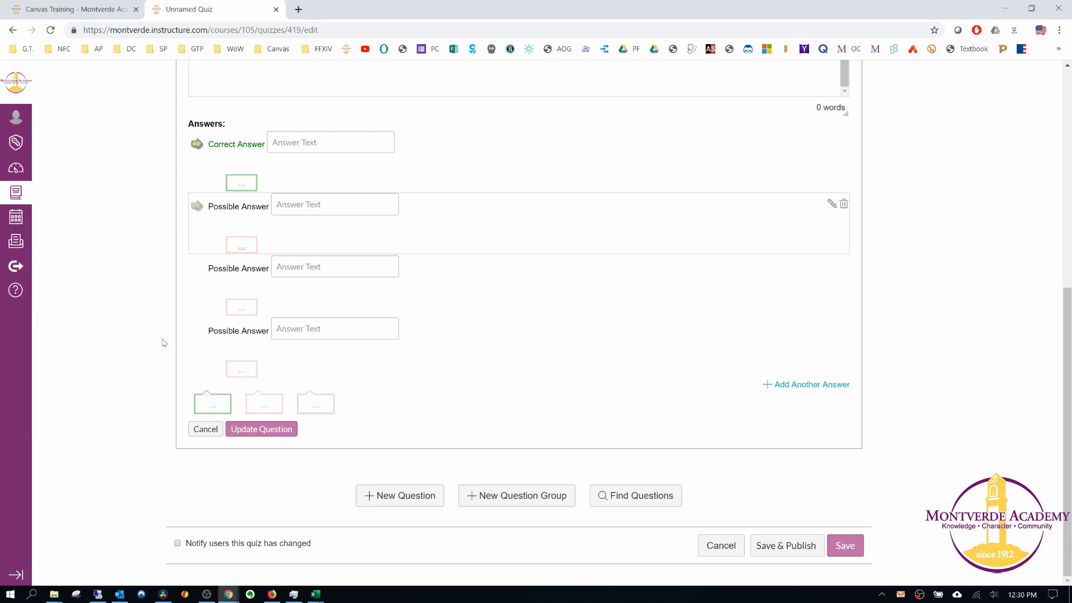
Try to add a question group alongside the unfinished question, and cancel editing the quiz.
{"action": "left_click", "coordinate": [523, 502]}
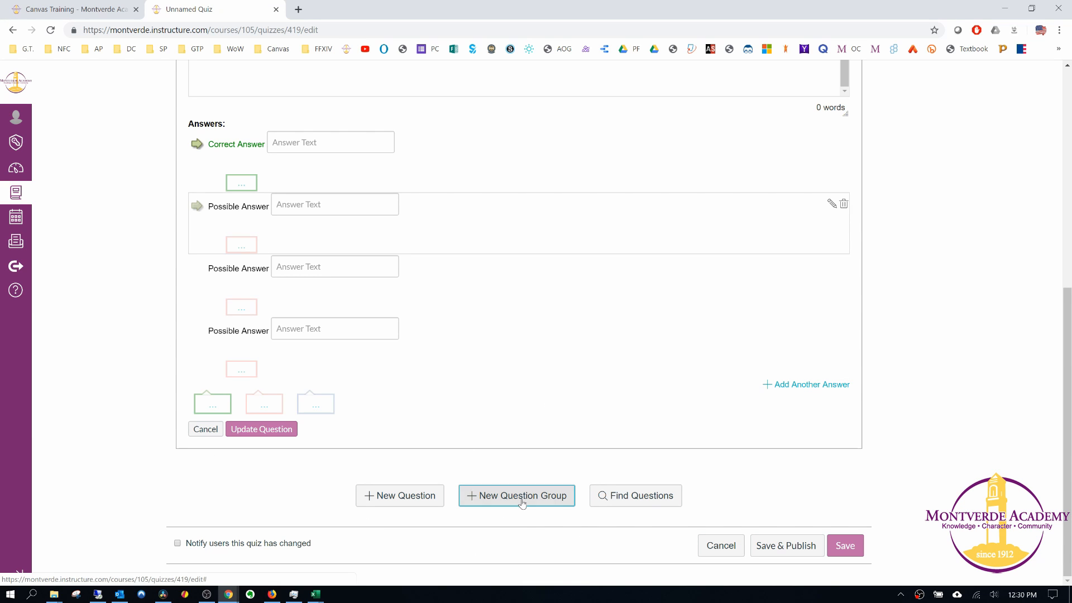
{"action": "scroll", "coordinate": [497, 363], "scroll_direction": "up", "scroll_amount": 10}
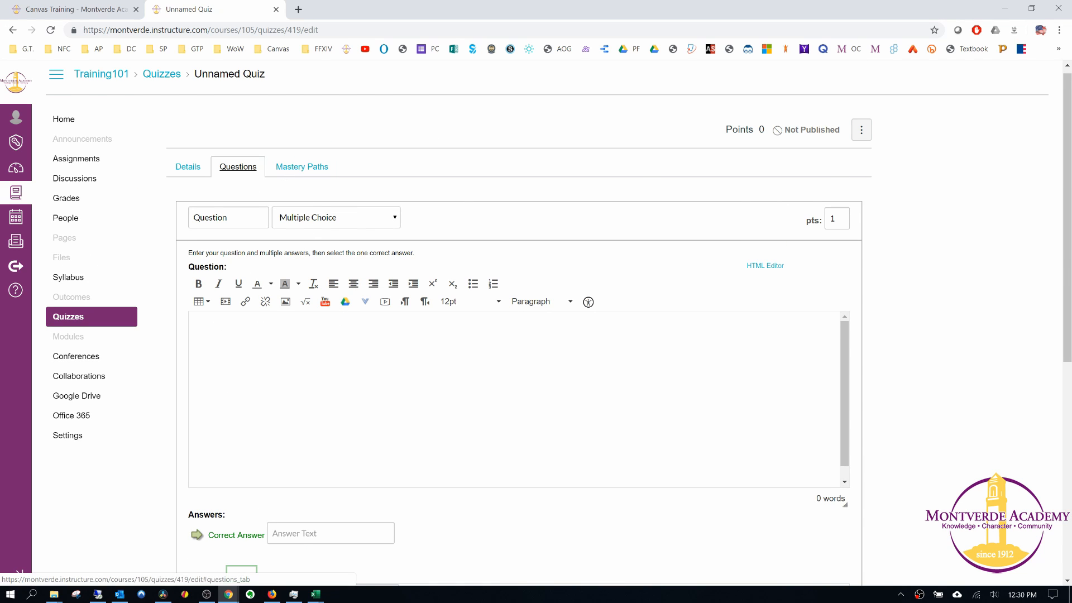
{"action": "scroll", "coordinate": [428, 281], "scroll_direction": "down", "scroll_amount": 7}
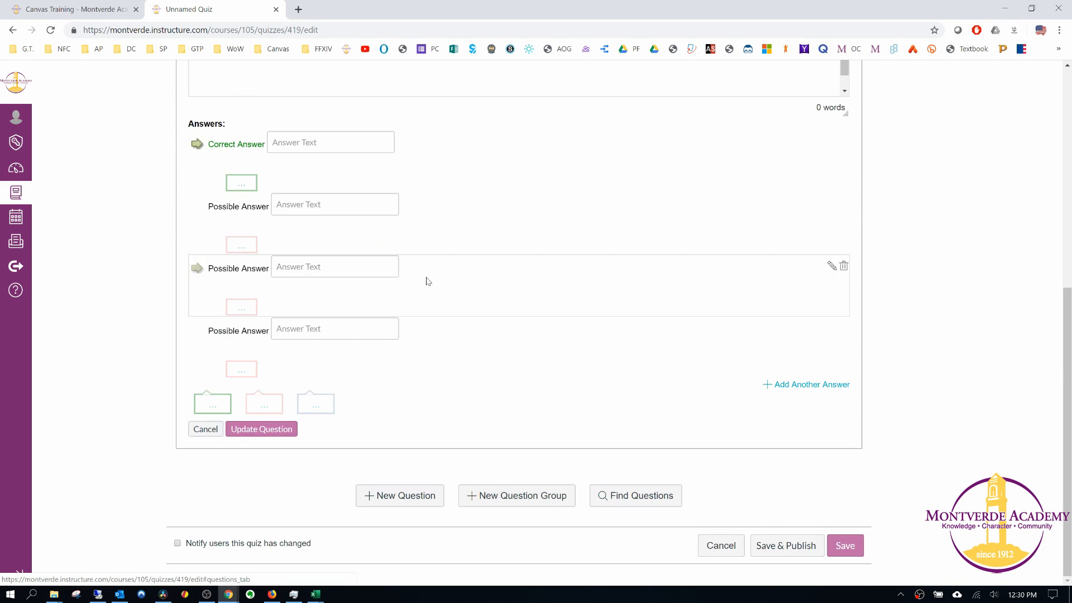
{"action": "left_click", "coordinate": [704, 555]}
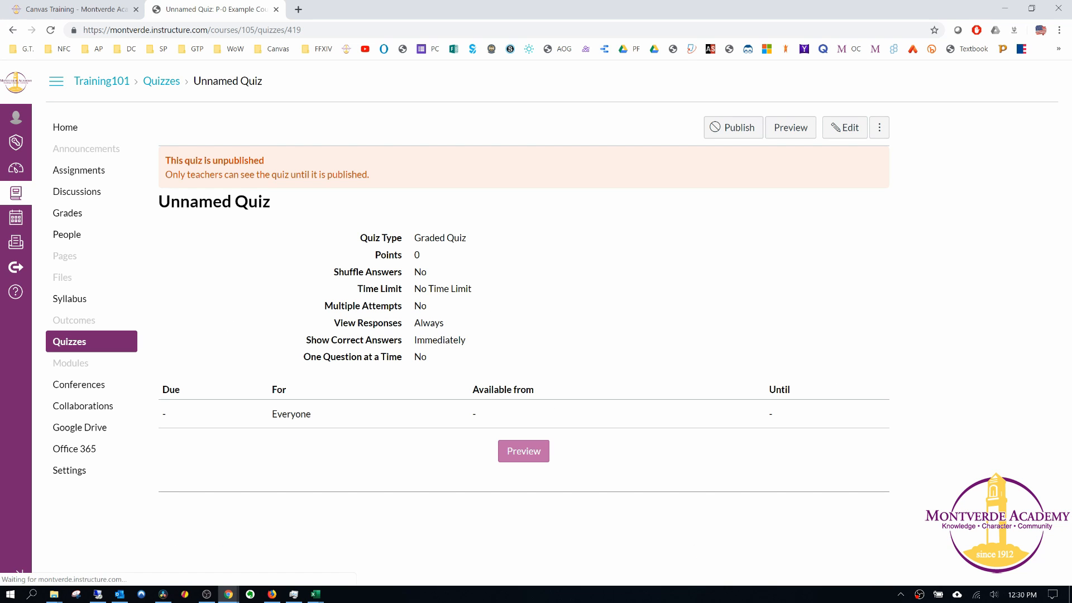
Reopen the quiz for editing and create a question group named True or False among its questions.
{"action": "left_click", "coordinate": [844, 128]}
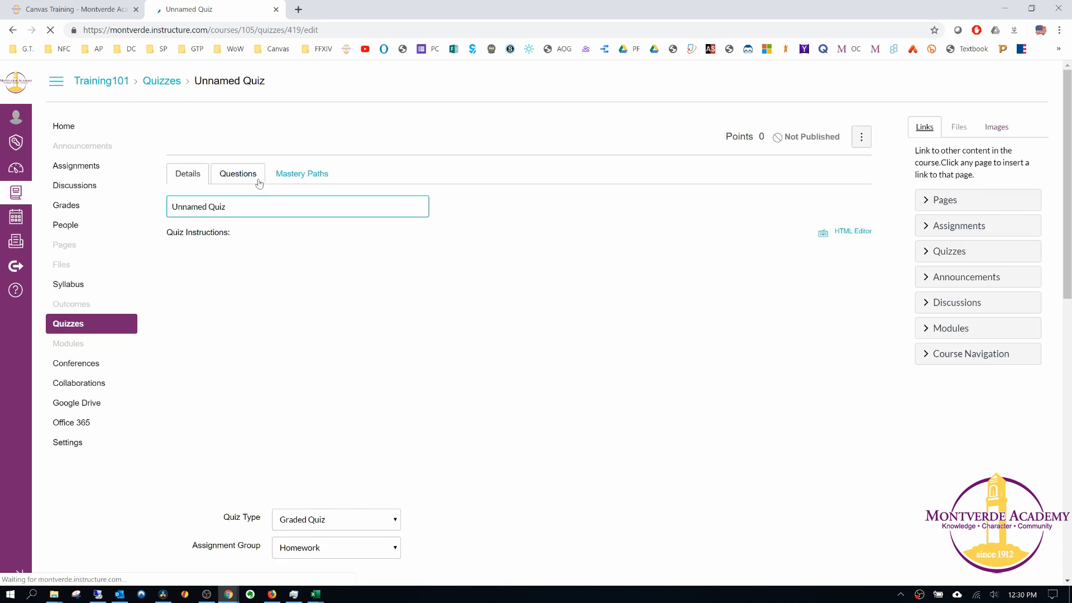
{"action": "left_click", "coordinate": [239, 174]}
{"action": "left_click", "coordinate": [565, 278]}
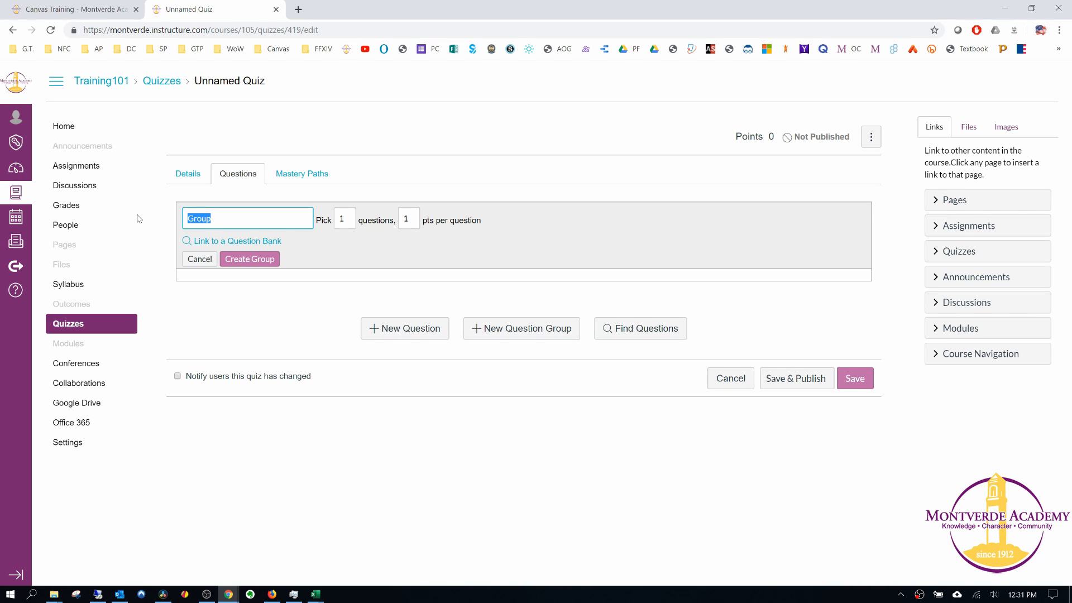
{"action": "type", "text": "True or False"}
{"action": "left_click", "coordinate": [248, 259]}
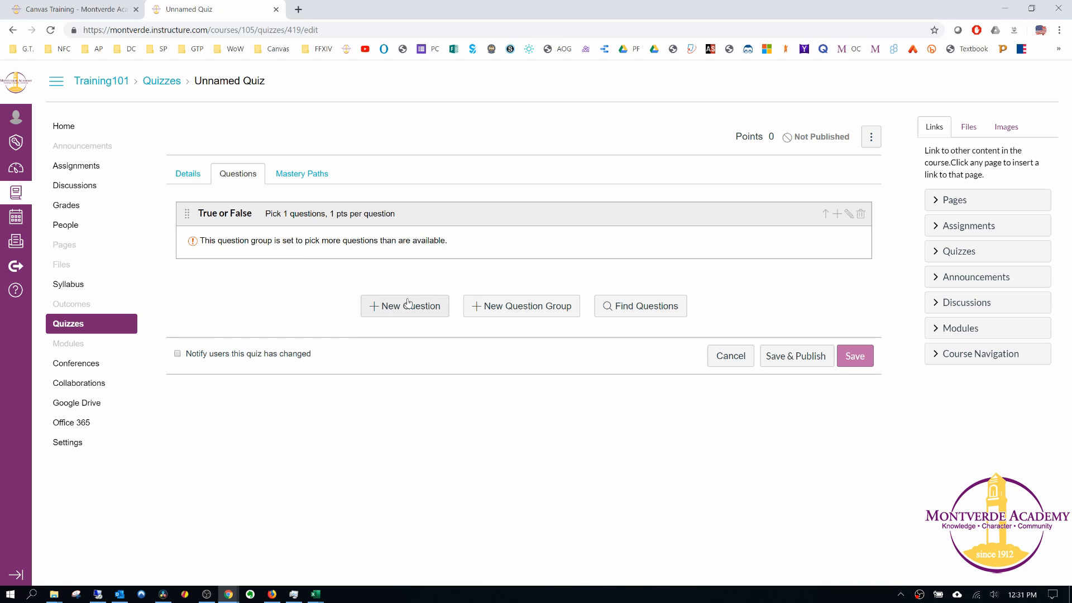
Add a question without text to the True or False group, looking over the available question types.
{"action": "left_click", "coordinate": [836, 216]}
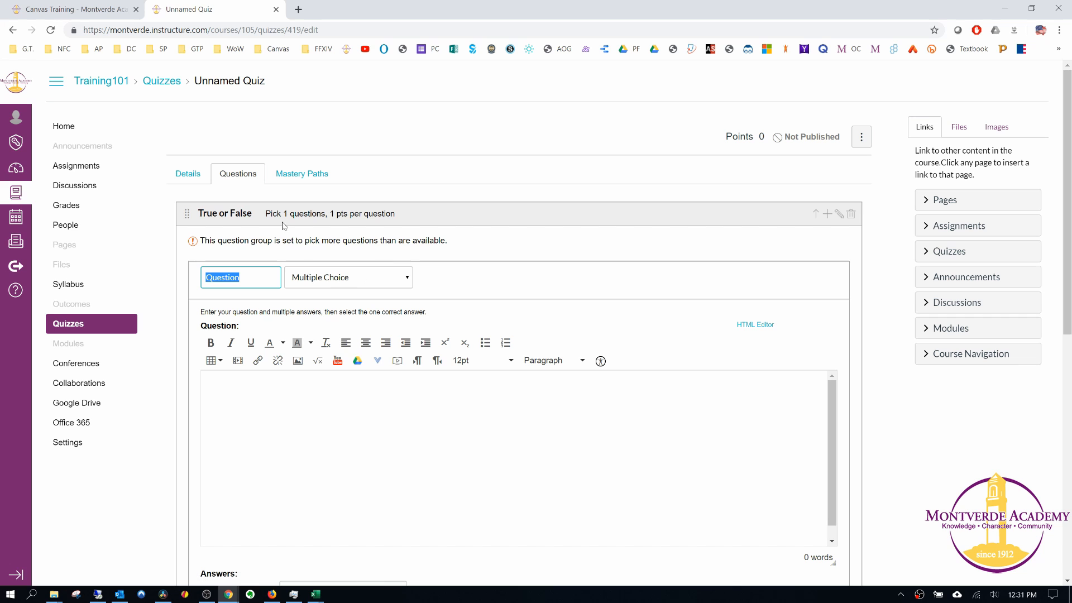
{"action": "left_click", "coordinate": [363, 281]}
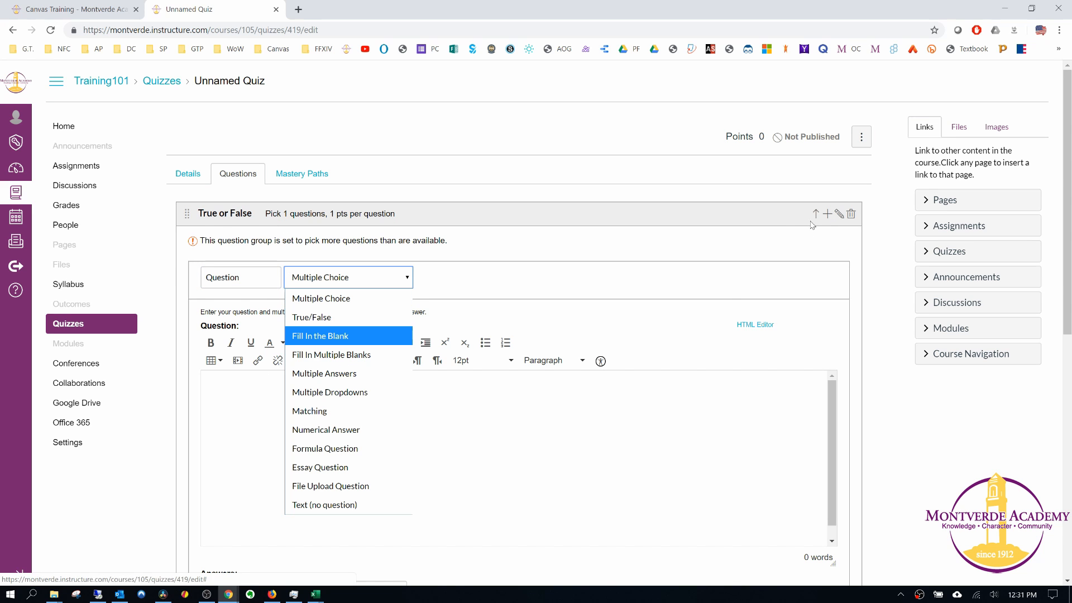
{"action": "scroll", "coordinate": [554, 222], "scroll_direction": "down", "scroll_amount": 5}
{"action": "scroll", "coordinate": [533, 306], "scroll_direction": "up", "scroll_amount": 5}
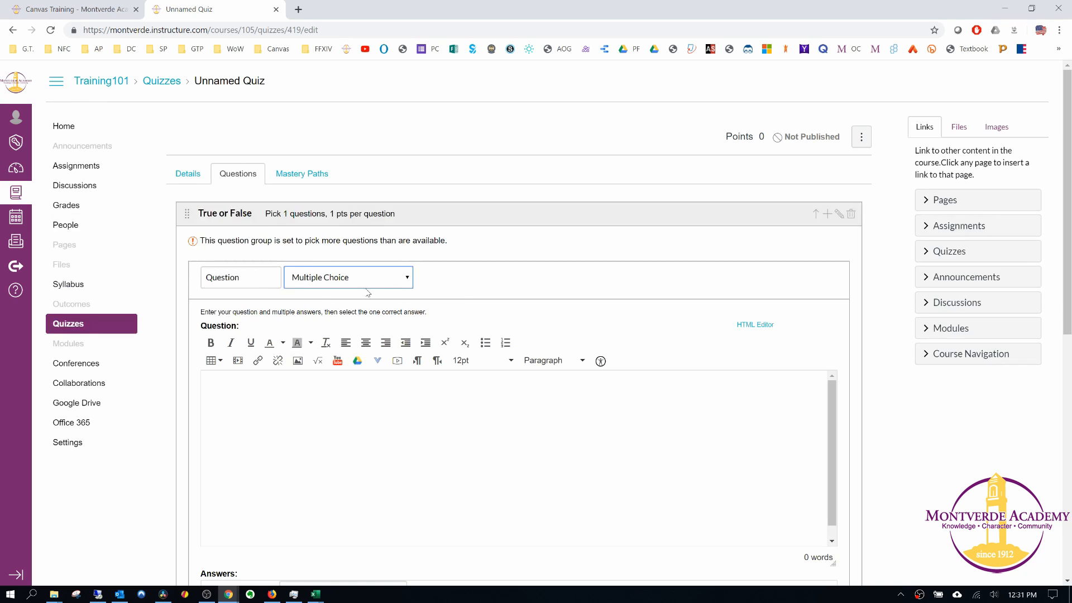
Start a second question group below the True or False group.
{"action": "scroll", "coordinate": [418, 313], "scroll_direction": "down", "scroll_amount": 8}
{"action": "left_click", "coordinate": [514, 499]}
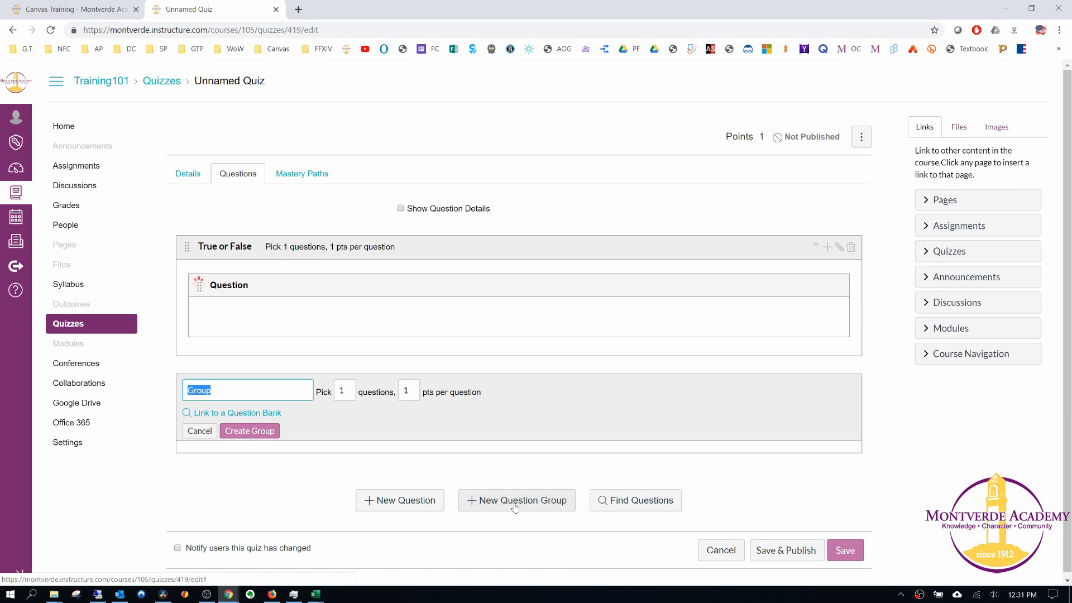